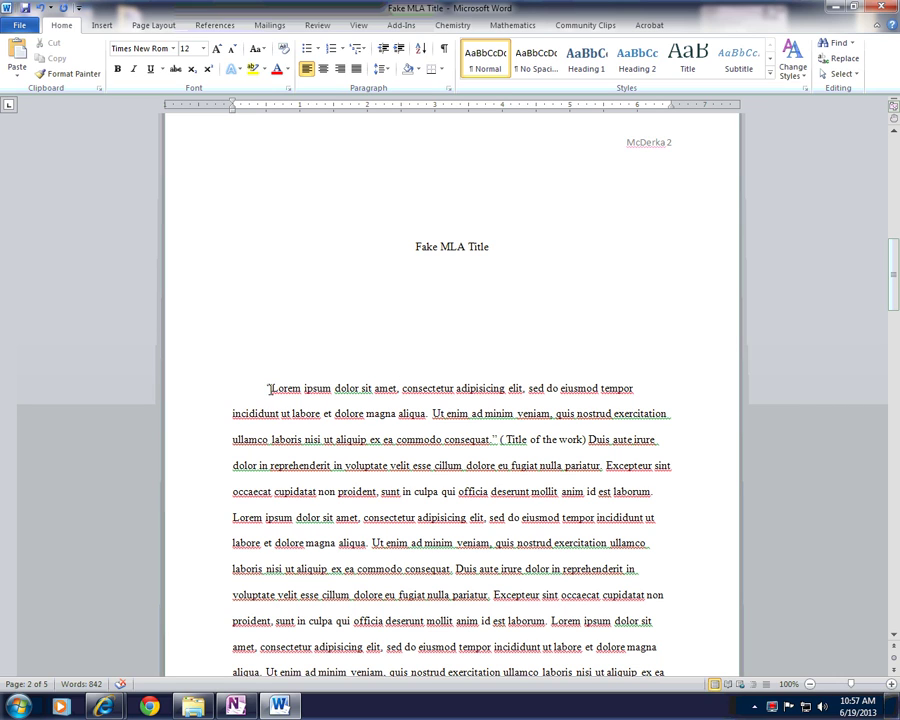
Review the MLA paper from the title page through the body, examining the page headers, parenthetical citations and indented block quote.
{"action": "left_click_drag", "start_coordinate": [270, 389], "coordinate": [332, 390]}
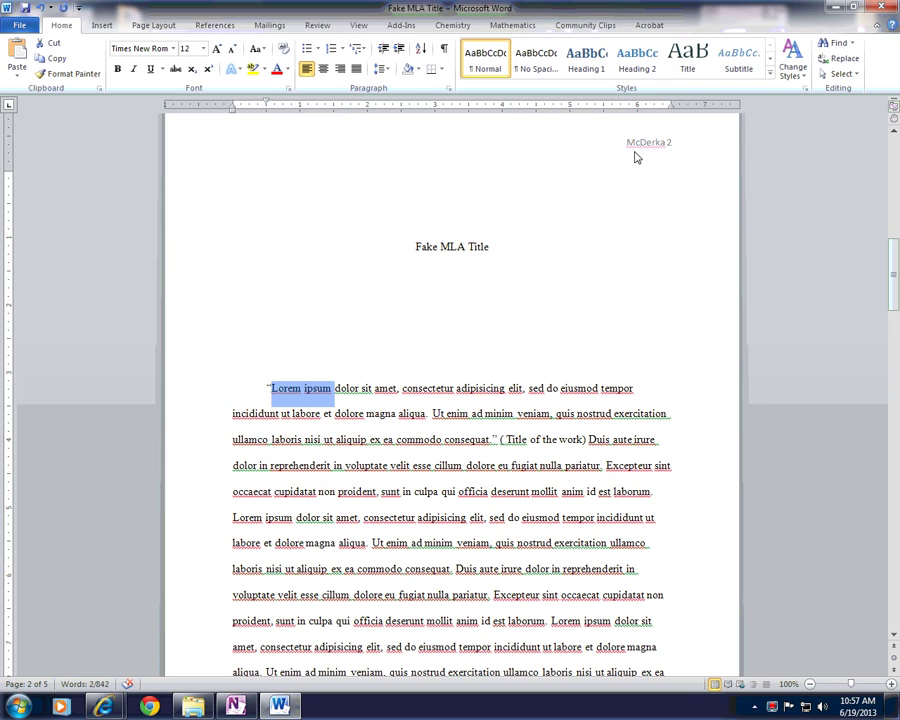
{"action": "scroll", "coordinate": [440, 315], "scroll_direction": "up", "scroll_amount": 10}
{"action": "scroll", "coordinate": [621, 163], "scroll_direction": "up", "scroll_amount": 5}
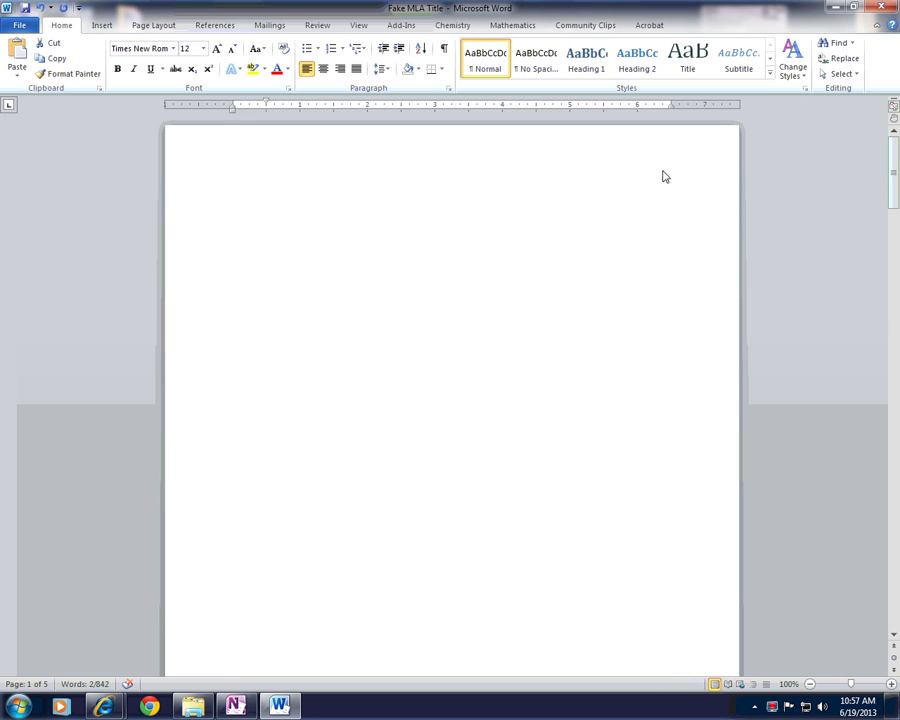
{"action": "scroll", "coordinate": [663, 172], "scroll_direction": "down", "scroll_amount": 8}
{"action": "scroll", "coordinate": [663, 170], "scroll_direction": "down", "scroll_amount": 5}
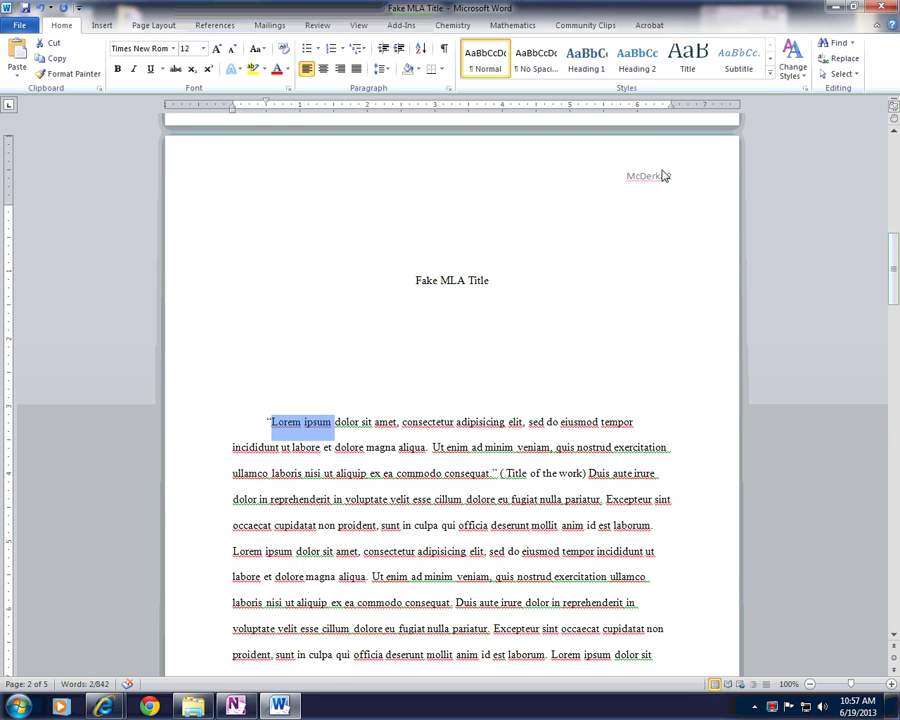
{"action": "scroll", "coordinate": [599, 236], "scroll_direction": "down", "scroll_amount": 2}
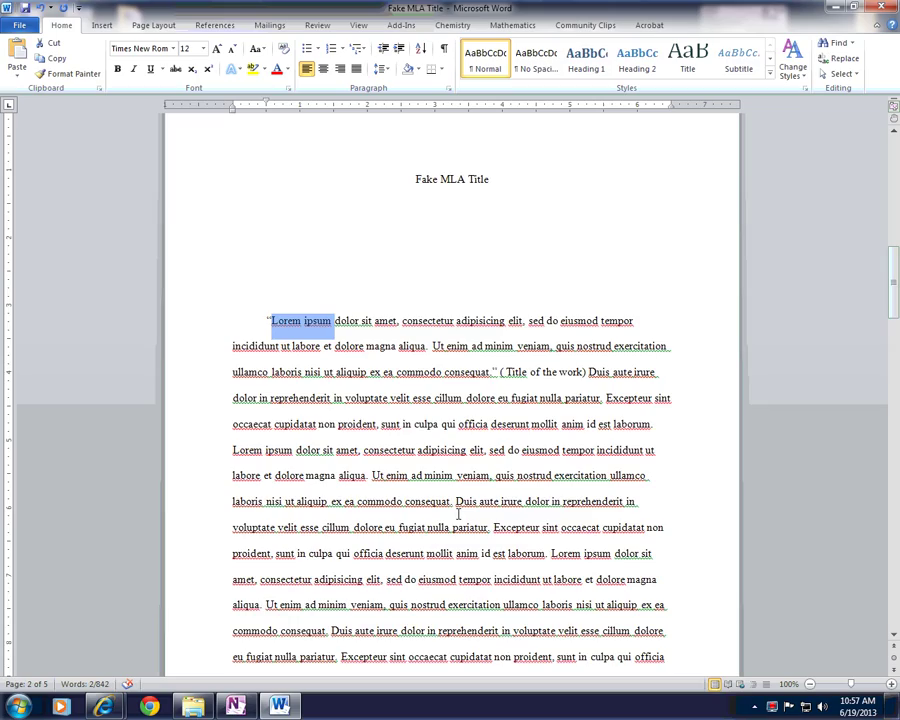
{"action": "scroll", "coordinate": [413, 381], "scroll_direction": "down", "scroll_amount": 5}
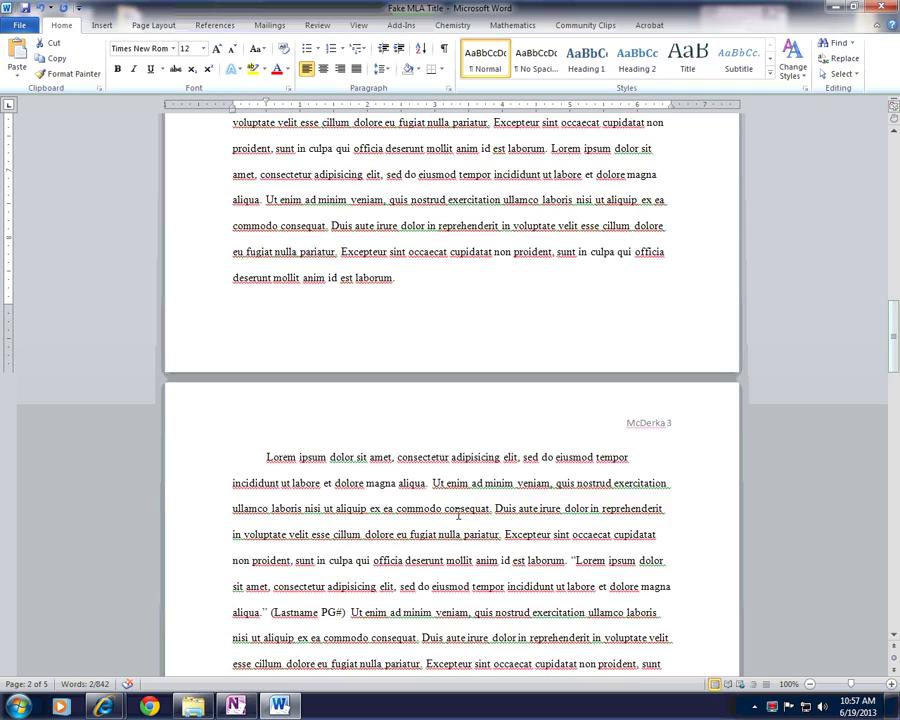
{"action": "scroll", "coordinate": [459, 514], "scroll_direction": "down", "scroll_amount": 2}
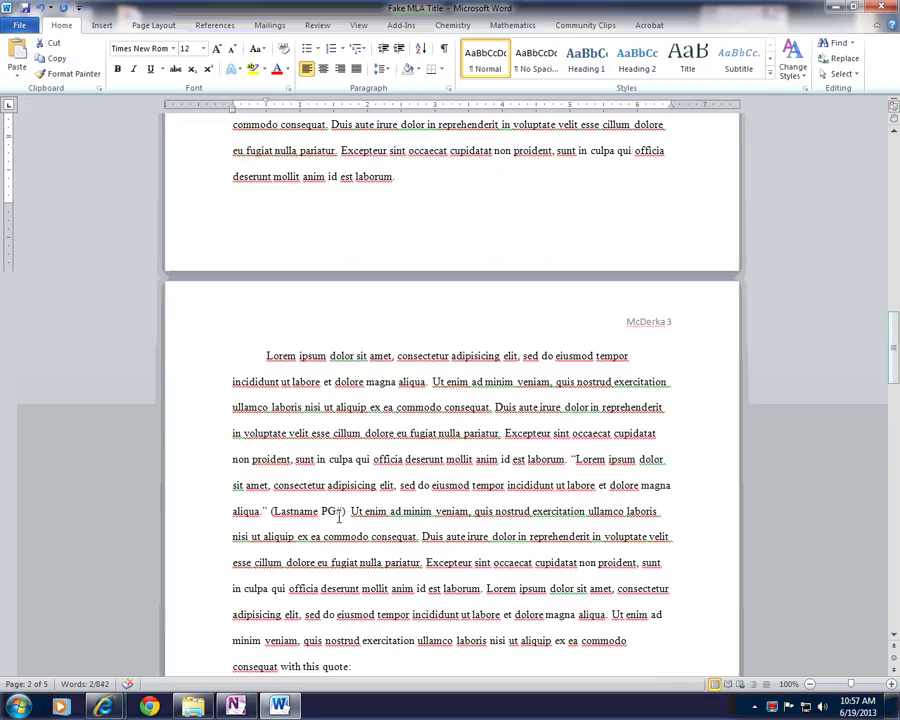
{"action": "scroll", "coordinate": [480, 372], "scroll_direction": "down", "scroll_amount": 4}
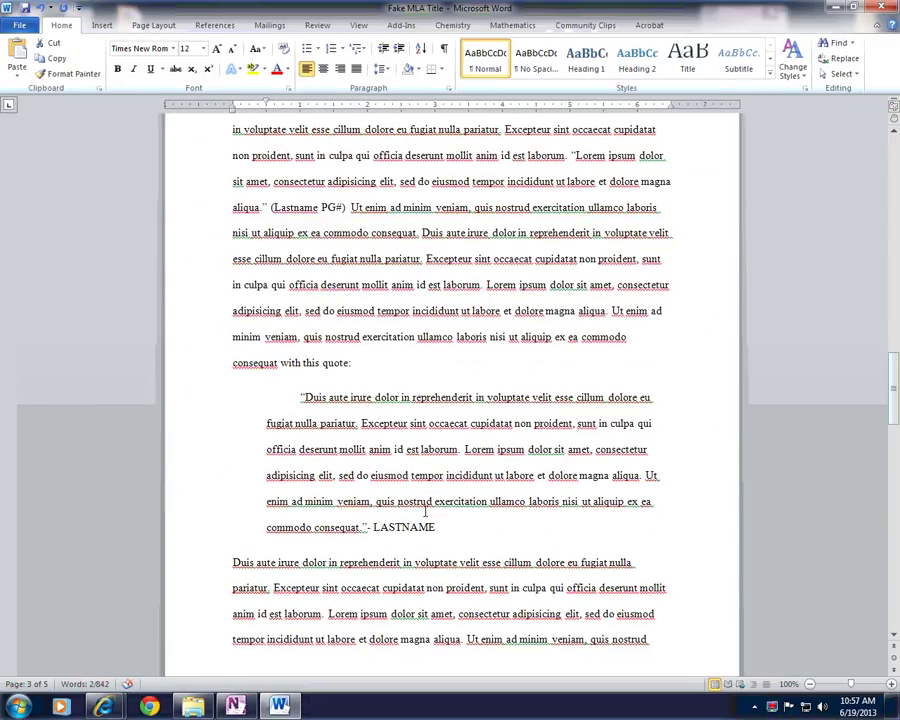
{"action": "scroll", "coordinate": [425, 512], "scroll_direction": "down", "scroll_amount": 1}
{"action": "scroll", "coordinate": [428, 505], "scroll_direction": "down", "scroll_amount": 6}
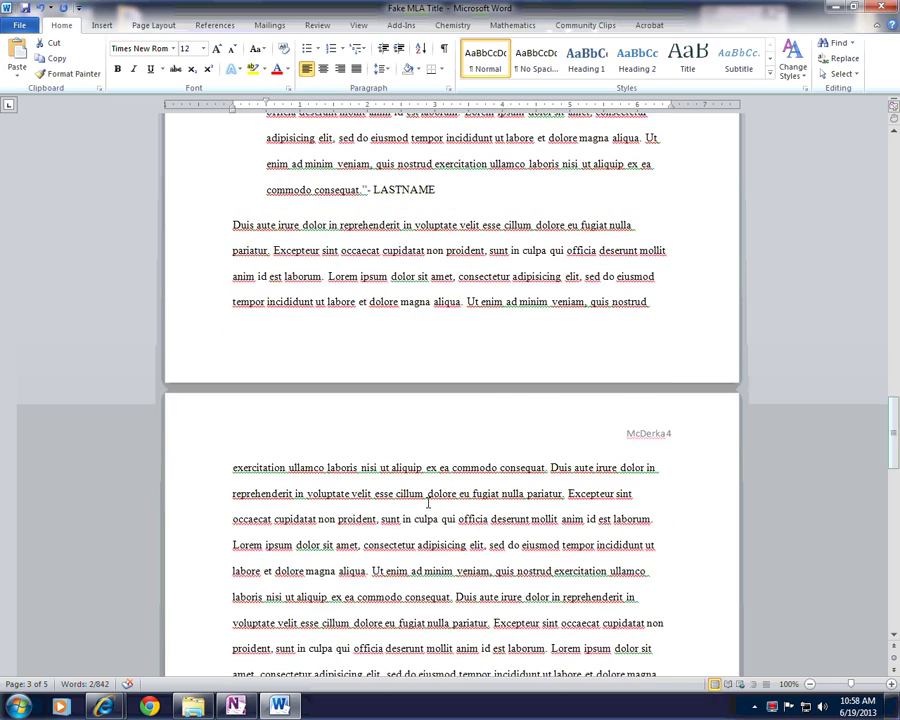
{"action": "scroll", "coordinate": [428, 505], "scroll_direction": "down", "scroll_amount": 8}
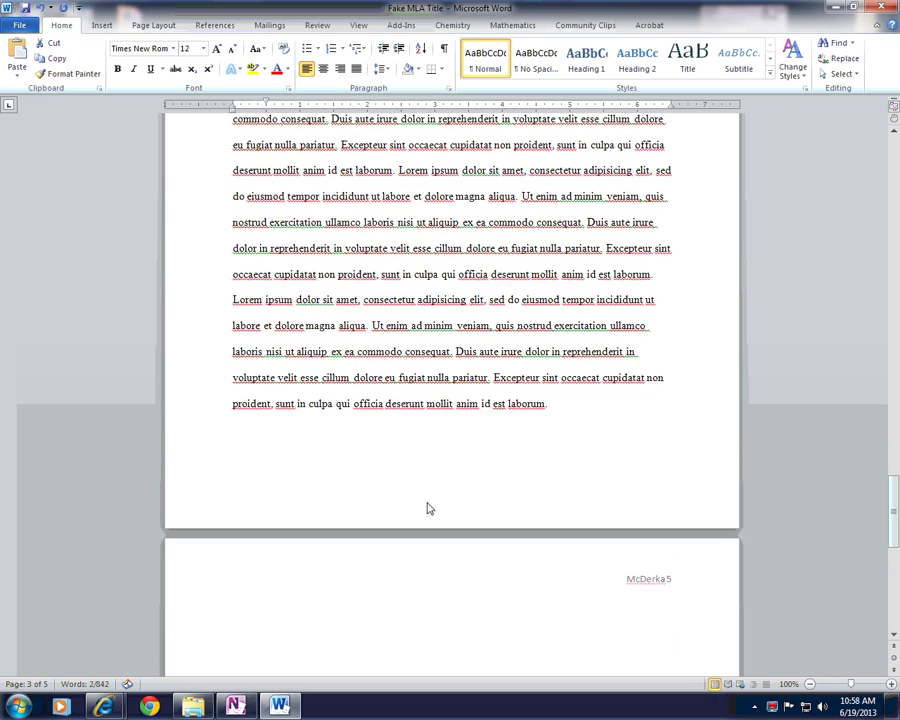
Start a numbered list on the blank last page with the item "It is a highly specialized format.".
{"action": "left_click", "coordinate": [435, 497]}
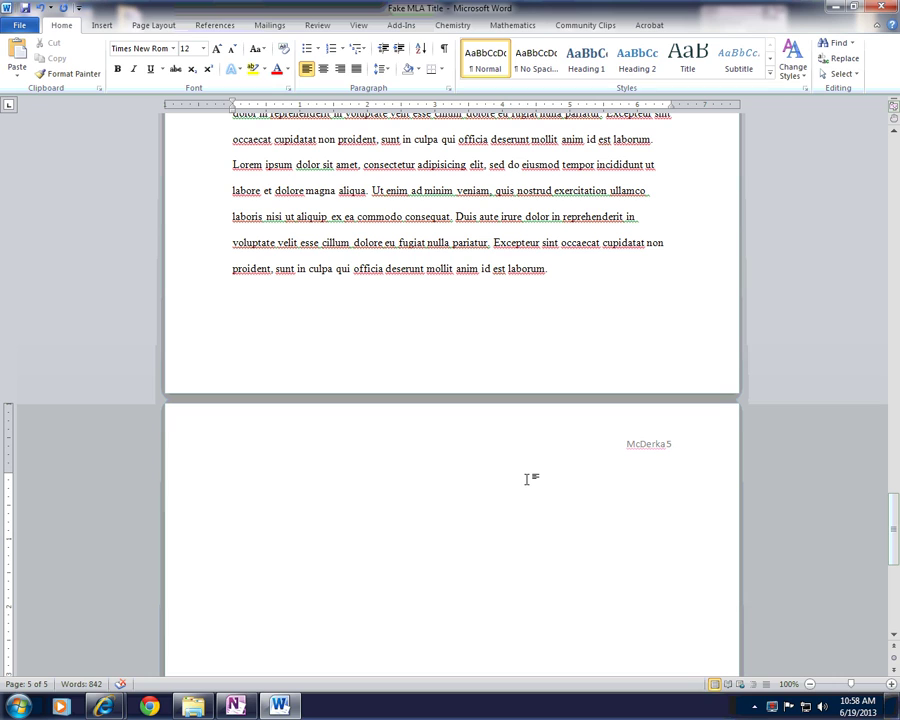
{"action": "type", "text": "1) "}
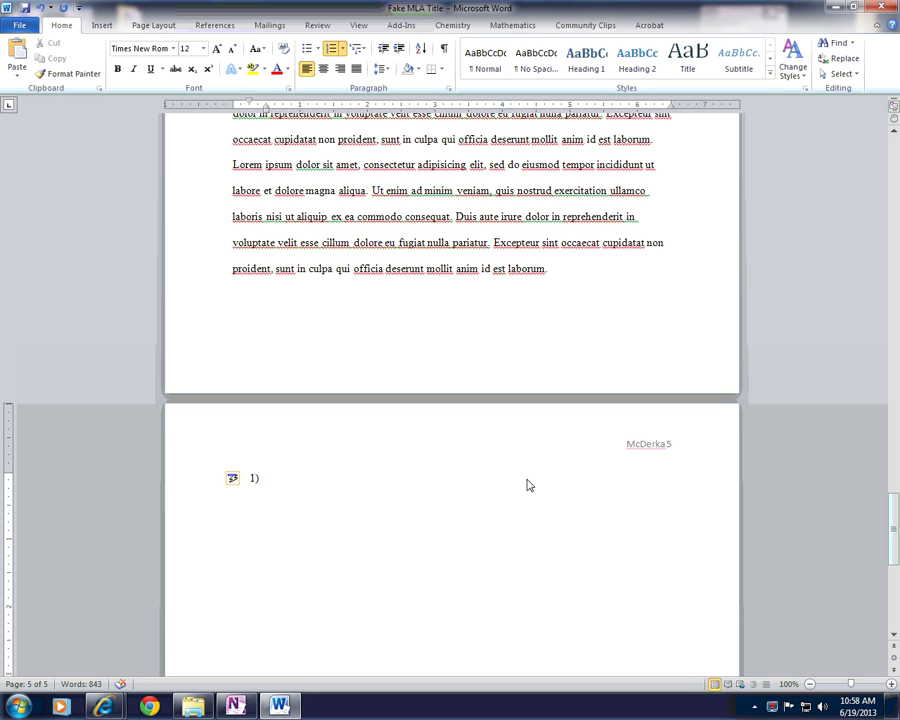
{"action": "type", "text": "It is a highly spe"}
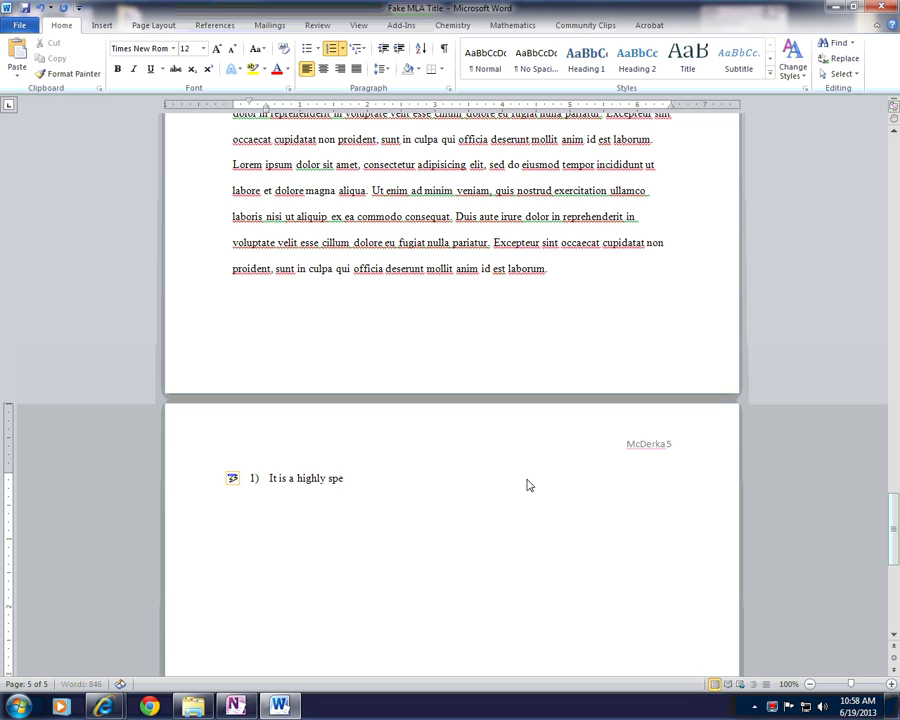
{"action": "type", "text": "cialized format."}
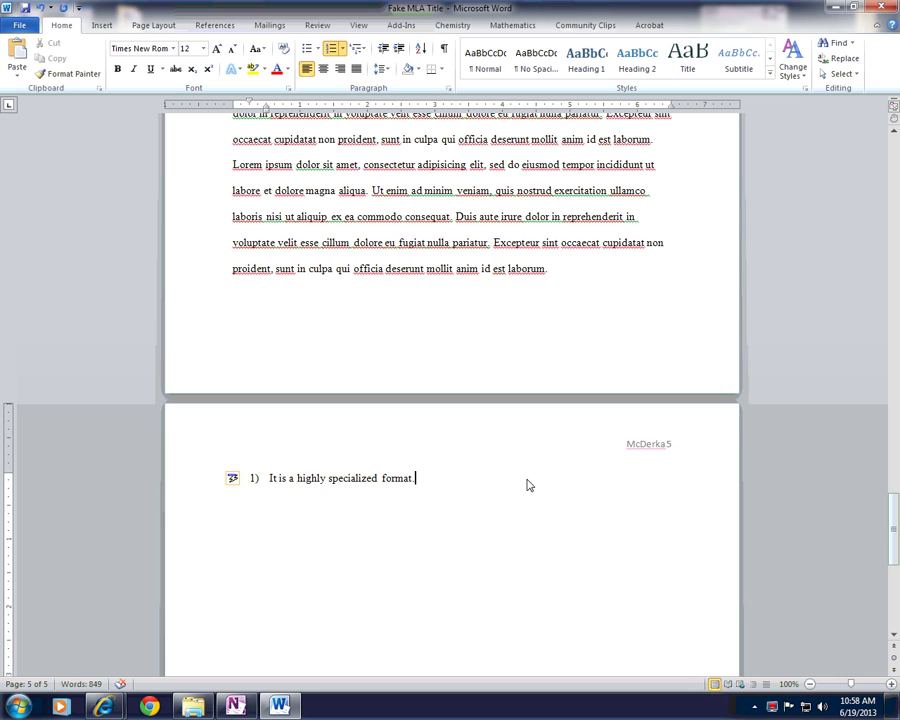
Add a second list item: "Any time you use a quote from an author or resource, you need a bibliographical reference.".
{"action": "key", "text": "Return"}
{"action": "type", "text": "Any time y"}
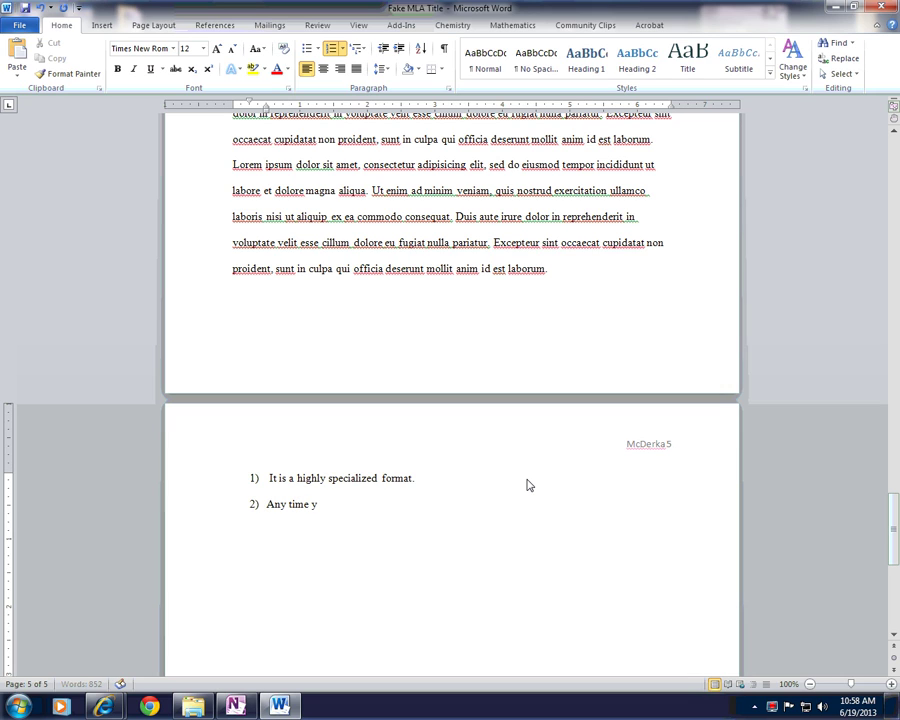
{"action": "type", "text": "ou use a quote from an auh"}
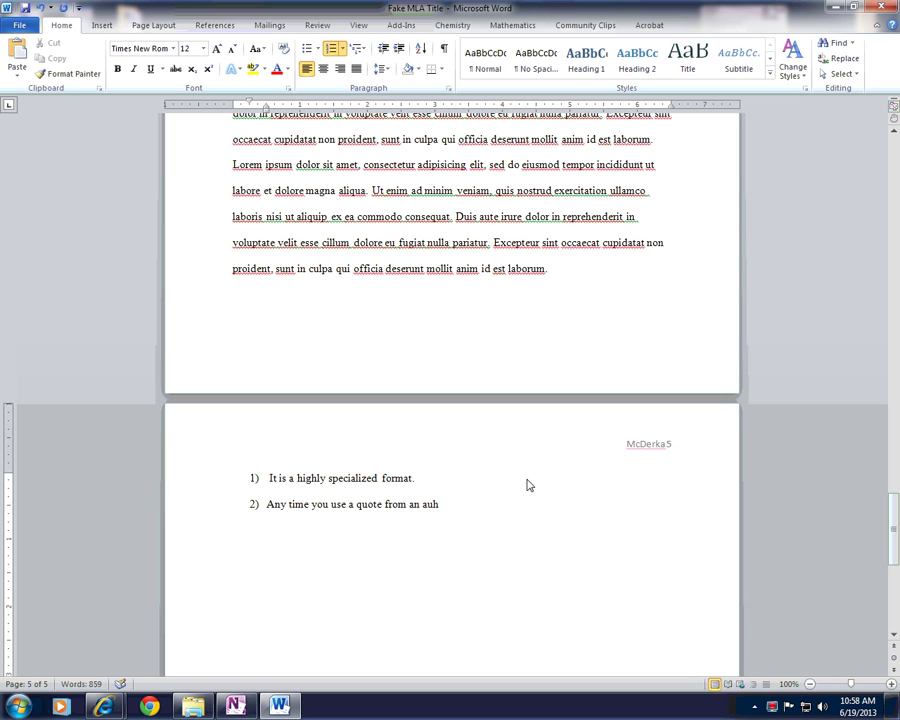
{"action": "key", "text": "BackSpace"}
{"action": "type", "text": "thor or resource,"}
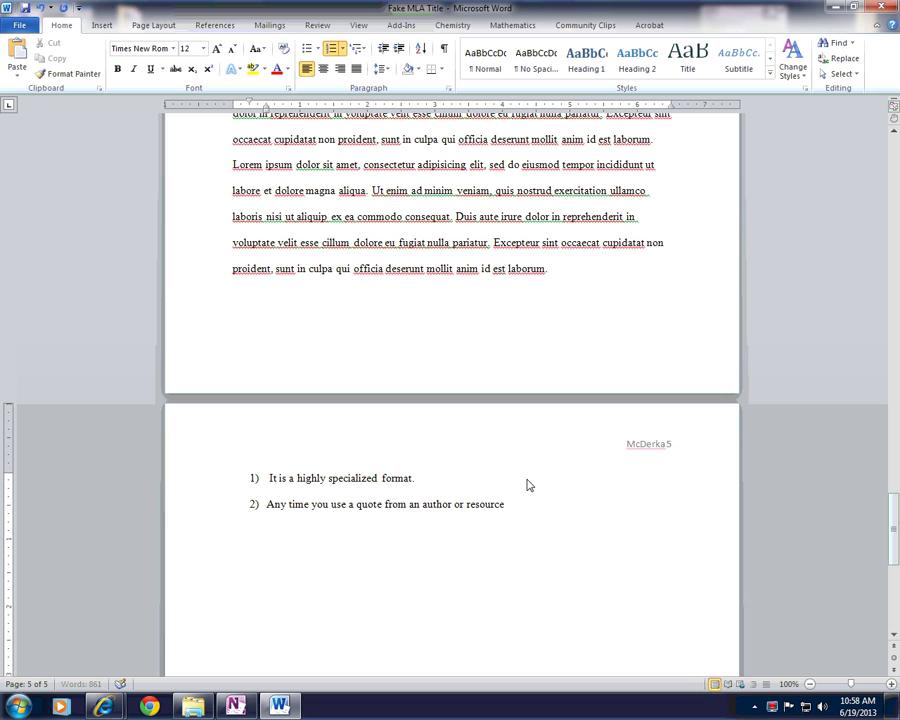
{"action": "type", "text": " you need a bibliographical reference."}
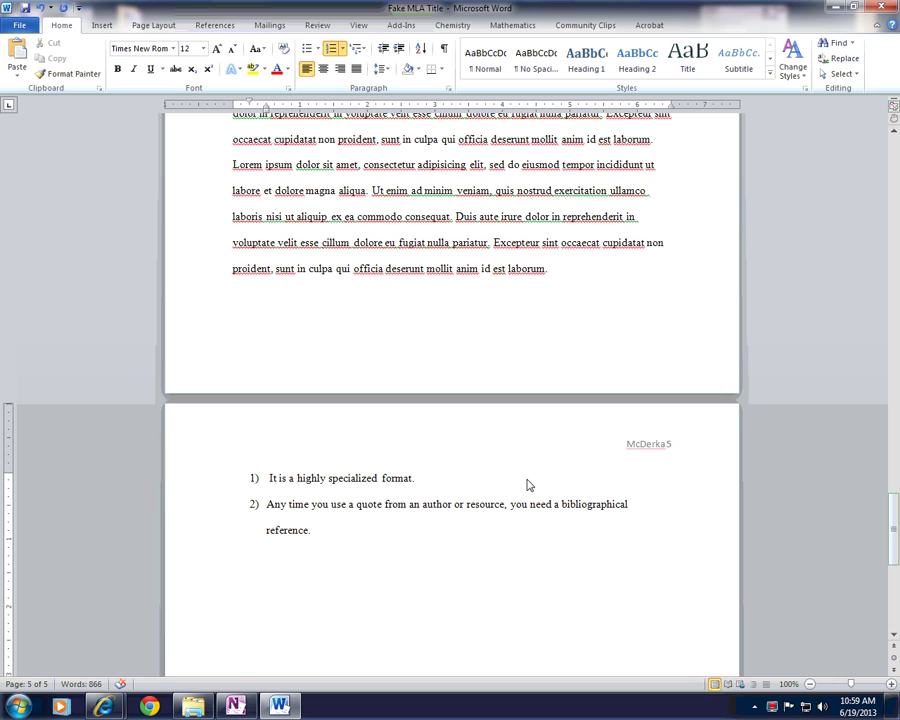
Add a third item to the numbered list reading "Alphabetical order.".
{"action": "key", "text": "Return"}
{"action": "type", "text": "Alph"}
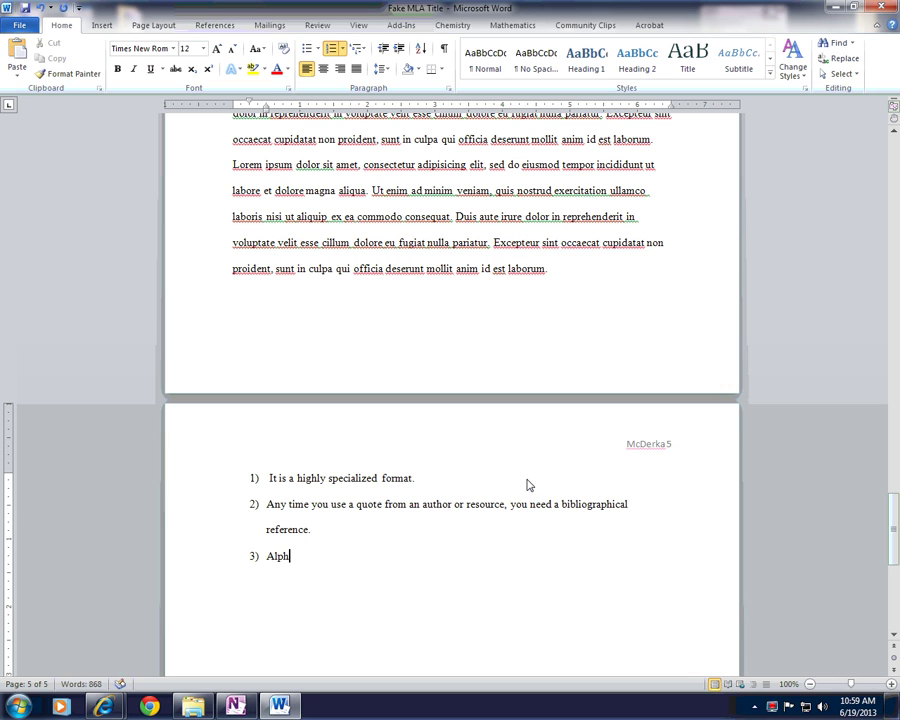
{"action": "type", "text": "abetical order."}
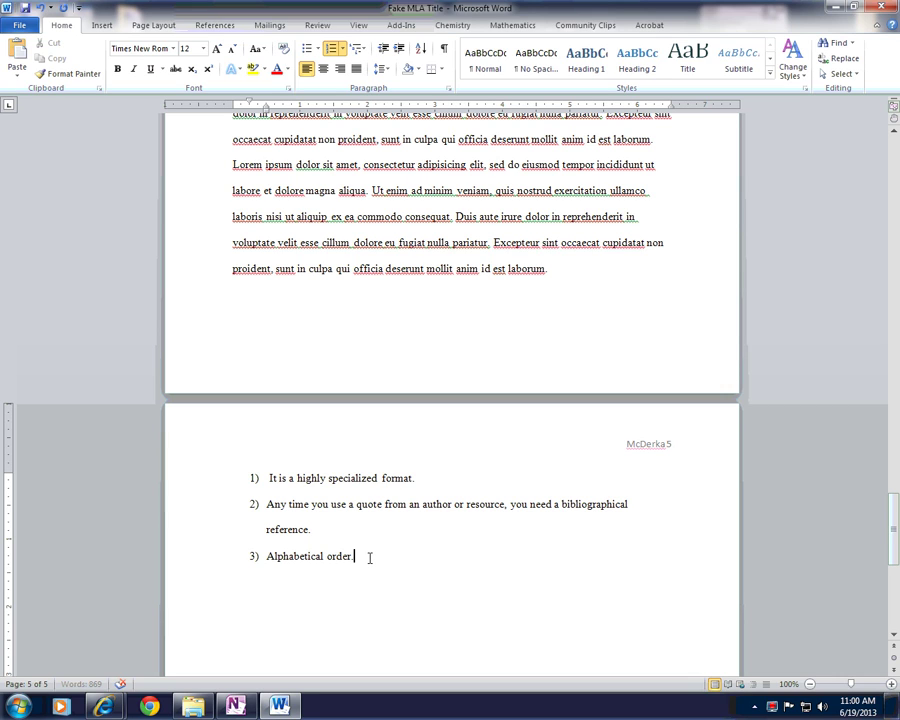
Delete the whole numbered list from the last page, including its remaining numbering.
{"action": "left_click_drag", "start_coordinate": [356, 556], "coordinate": [247, 483]}
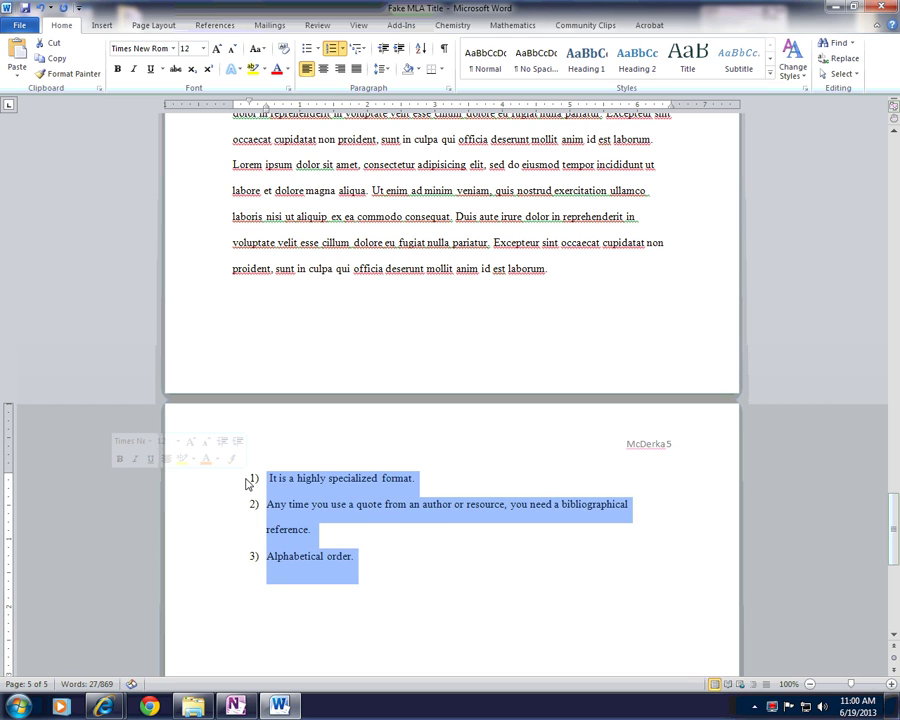
{"action": "key", "text": "BackSpace"}
{"action": "key", "text": "BackSpace"}
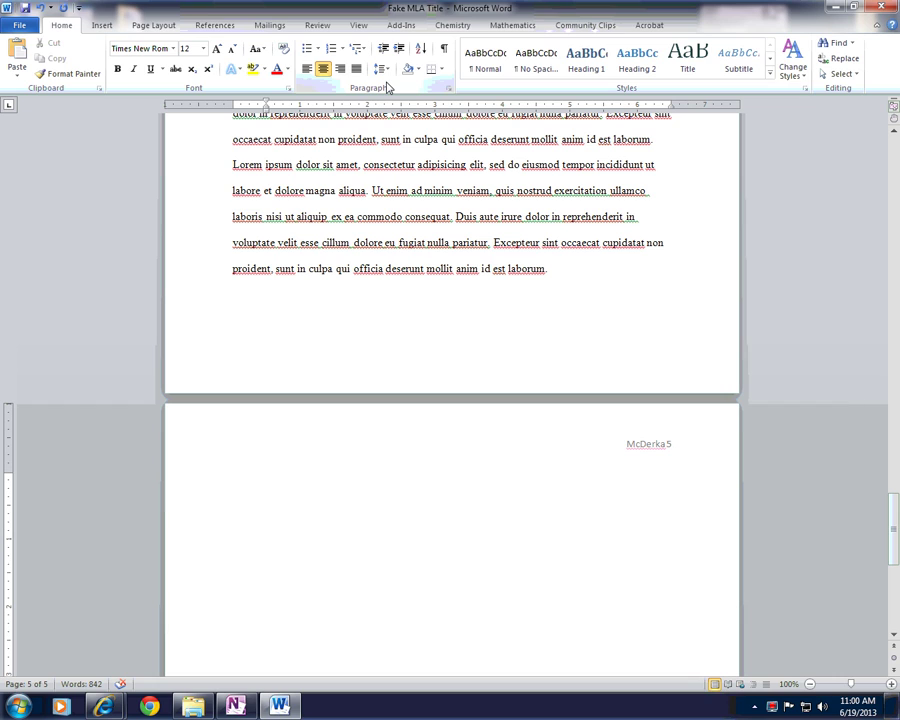
Add the heading "Bibliography" at the start of the last page, without indent and centred between the margins.
{"action": "type", "text": "Bibl"}
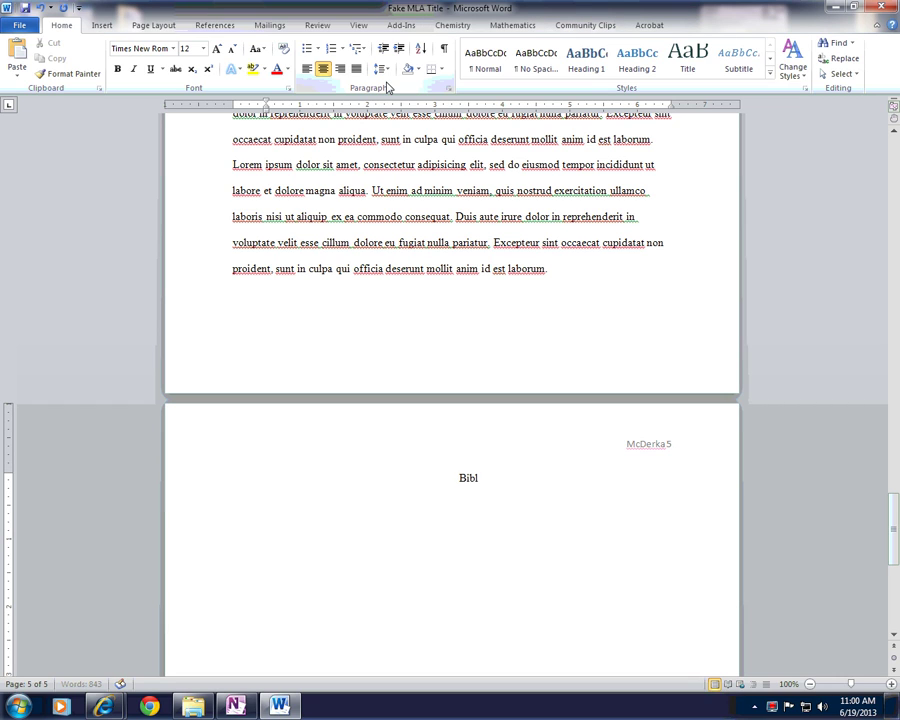
{"action": "type", "text": "iography"}
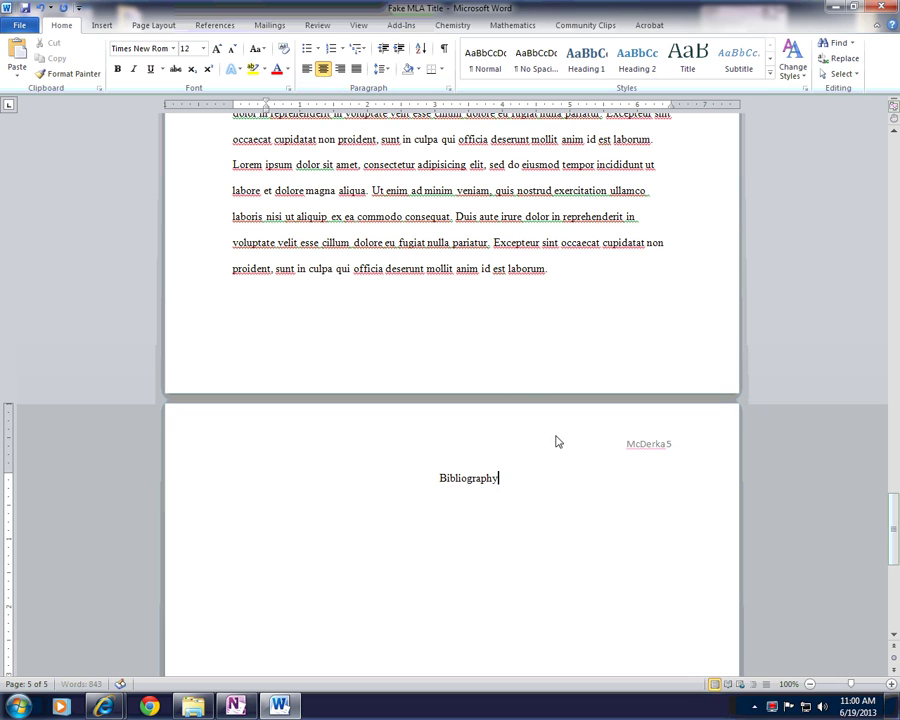
{"action": "left_click", "coordinate": [426, 482]}
{"action": "key", "text": "BackSpace"}
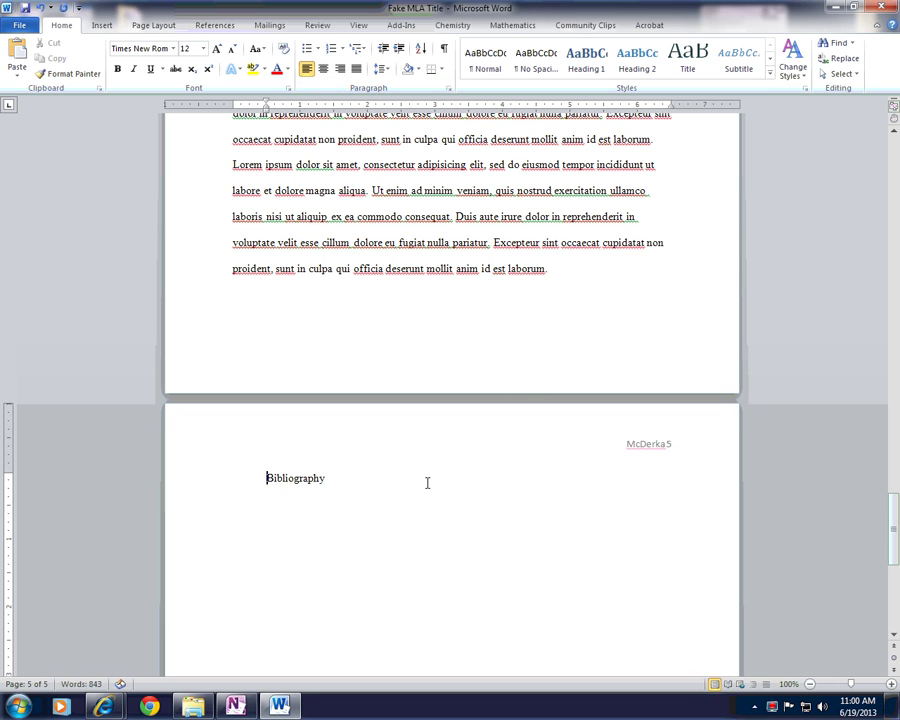
{"action": "key", "text": "BackSpace"}
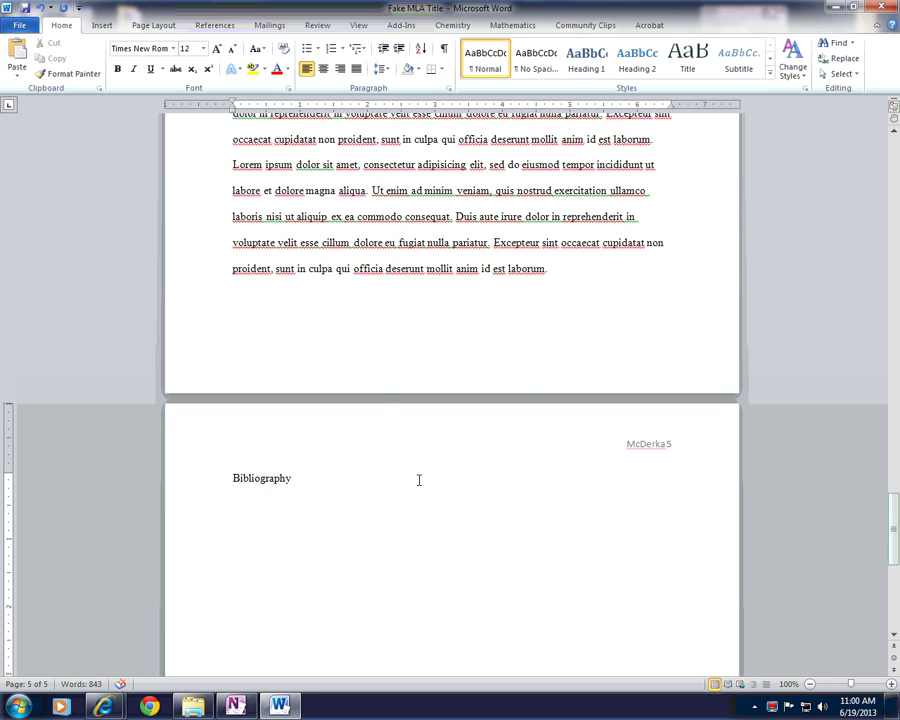
{"action": "left_click", "coordinate": [323, 68]}
{"action": "left_click", "coordinate": [514, 466]}
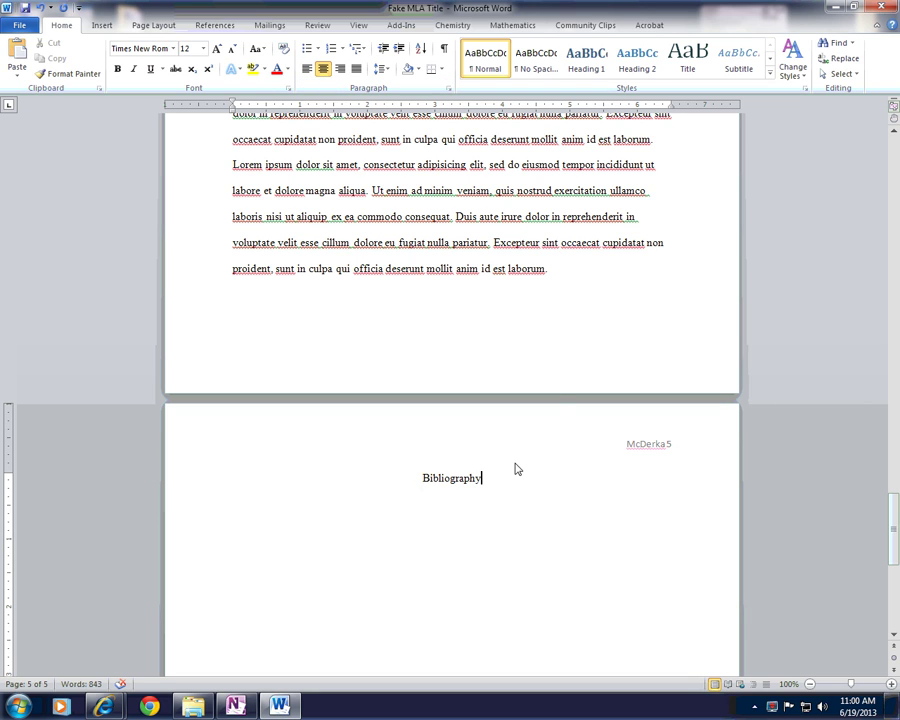
Start a new left-aligned line beneath the Bibliography heading.
{"action": "scroll", "coordinate": [524, 458], "scroll_direction": "down", "scroll_amount": 2}
{"action": "scroll", "coordinate": [524, 460], "scroll_direction": "down", "scroll_amount": 2}
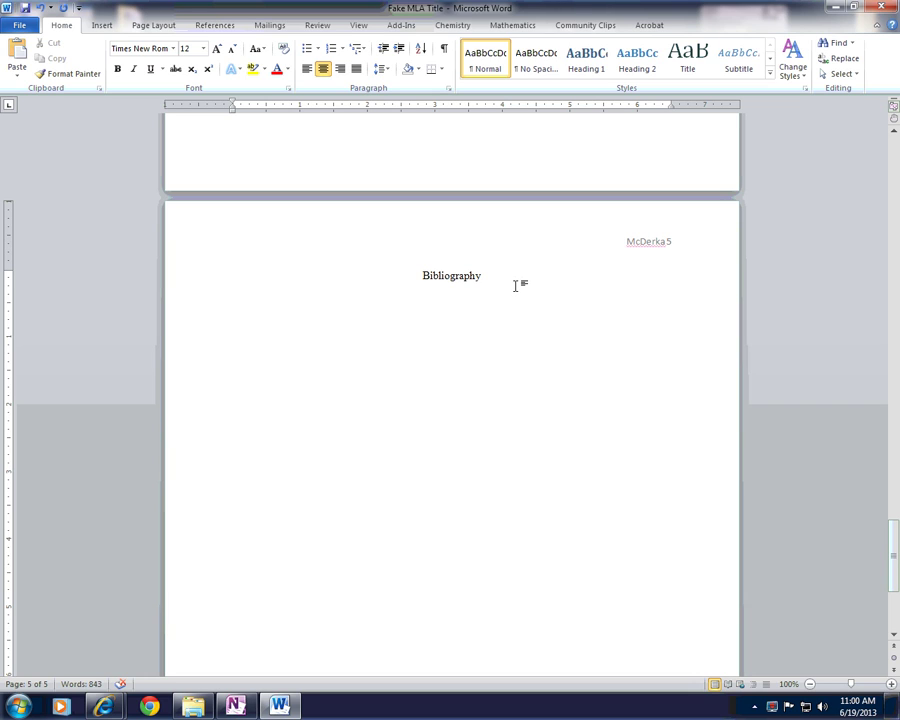
{"action": "key", "text": "Return"}
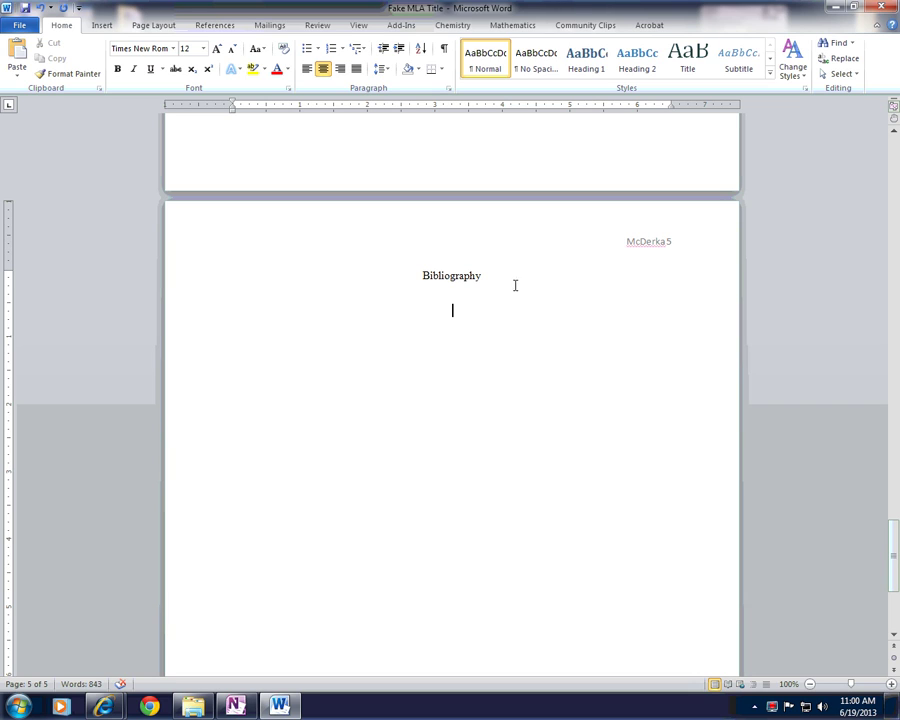
{"action": "left_click", "coordinate": [308, 70]}
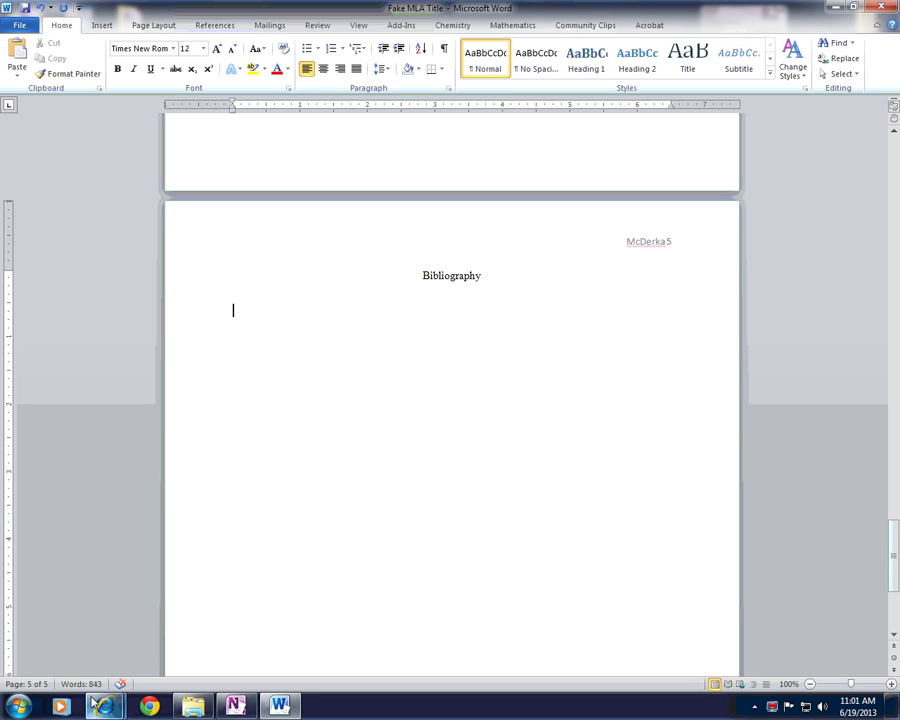
Switch to the open SkyDrive page in Internet Explorer and go to google.com.
{"action": "mouse_move", "coordinate": [101, 705]}
{"action": "left_click", "coordinate": [208, 637]}
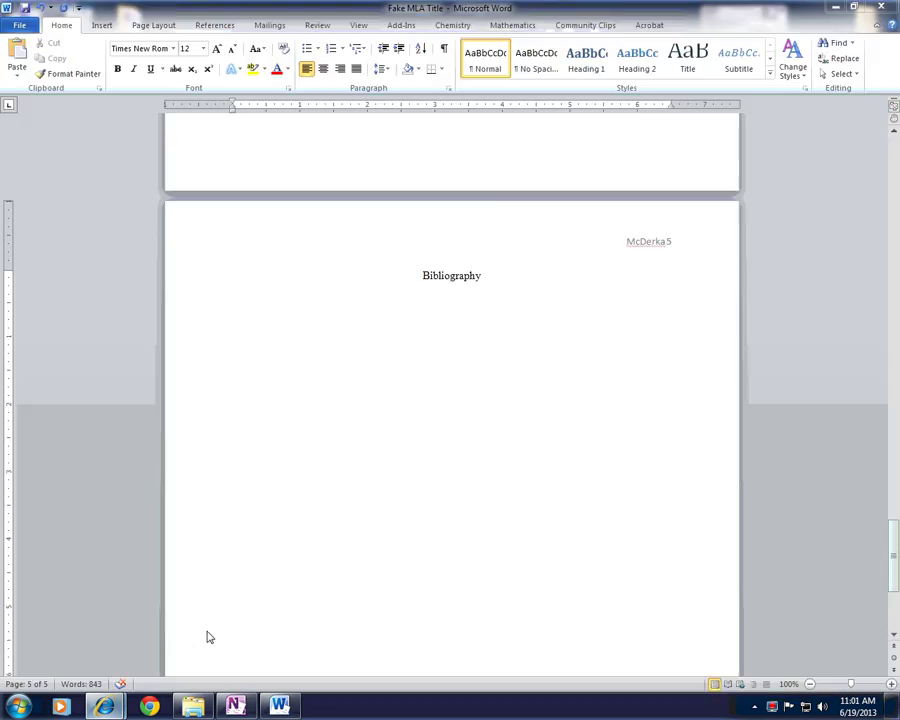
{"action": "left_click", "coordinate": [178, 28]}
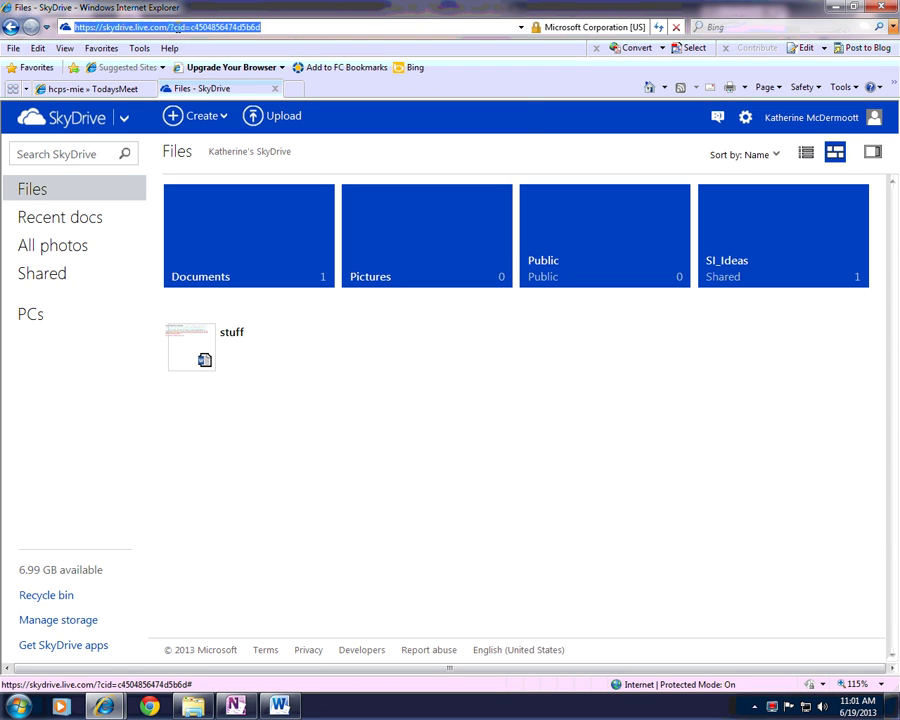
{"action": "type", "text": "google.com"}
{"action": "key", "text": "Return"}
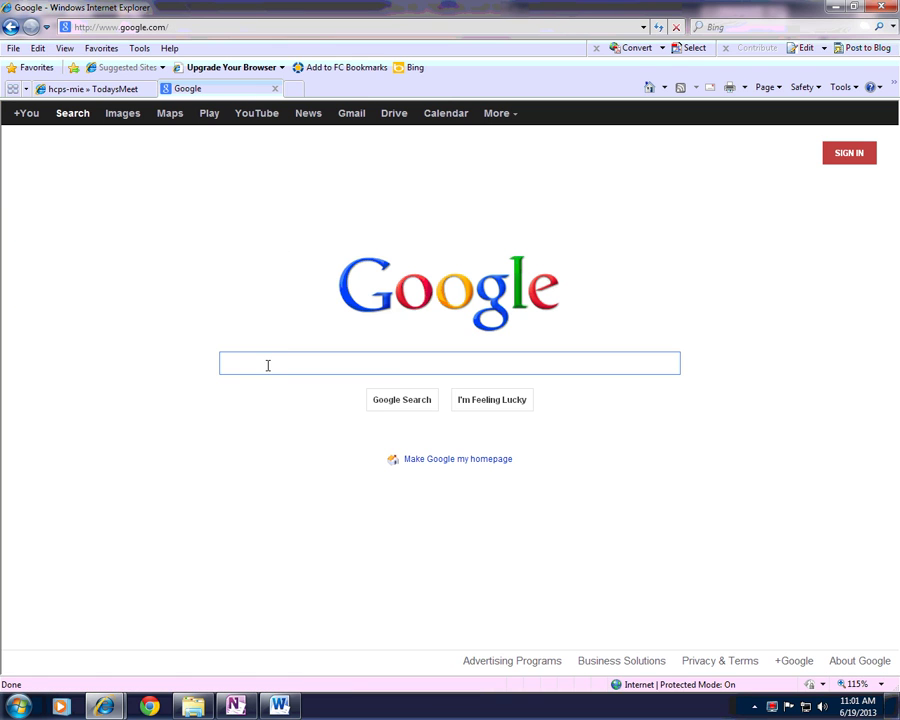
Search Google for "son of citation machine mla" and open the MLA 7th Ed - Son of Citation Machine result.
{"action": "type", "text": "son of cia"}
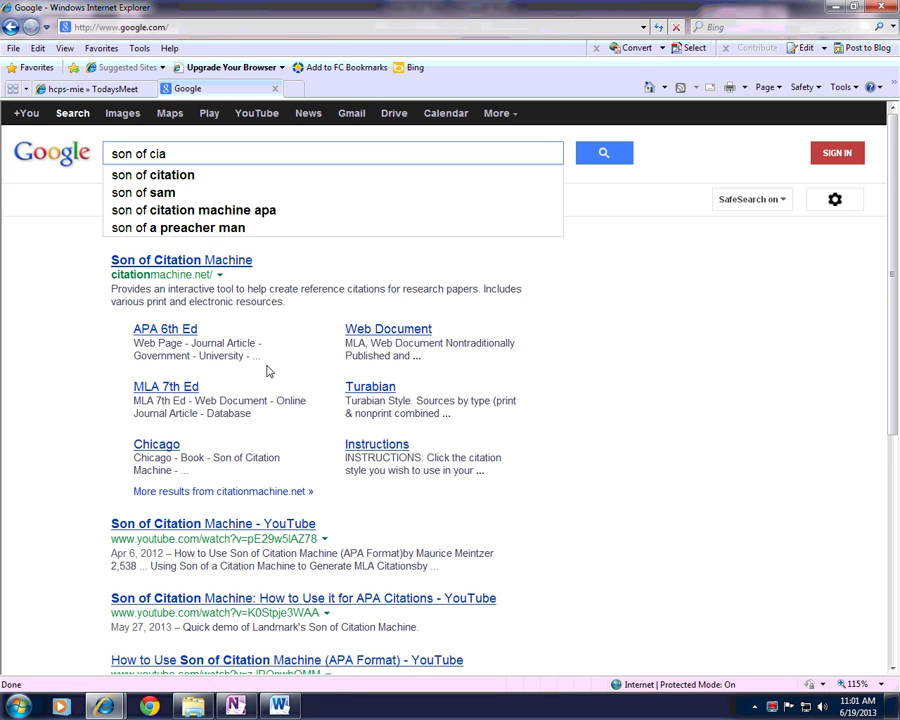
{"action": "key", "text": "BackSpace"}
{"action": "type", "text": "tation "}
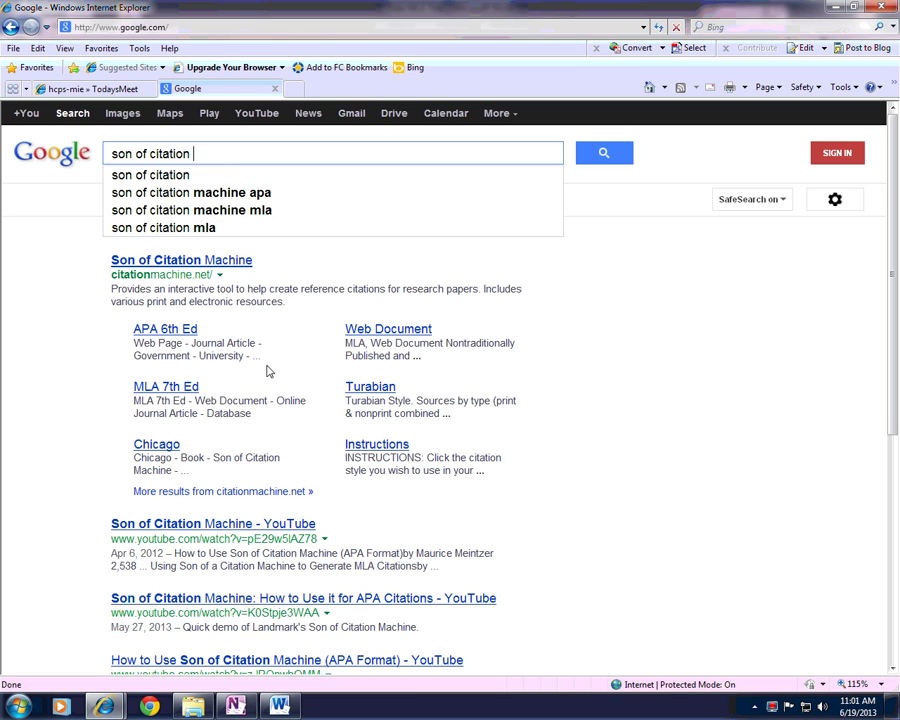
{"action": "type", "text": "m"}
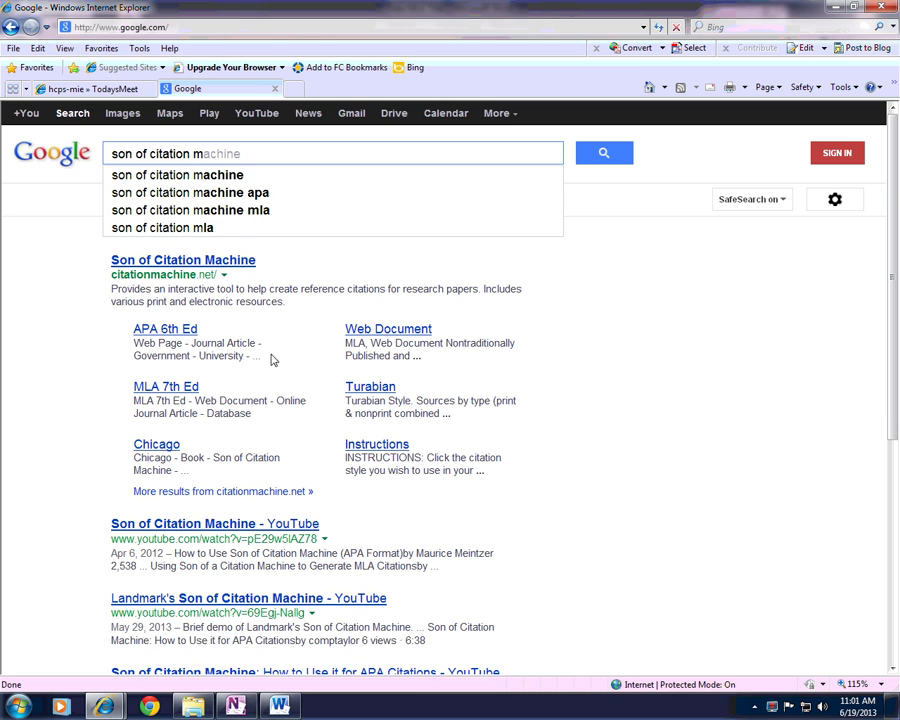
{"action": "left_click", "coordinate": [268, 210]}
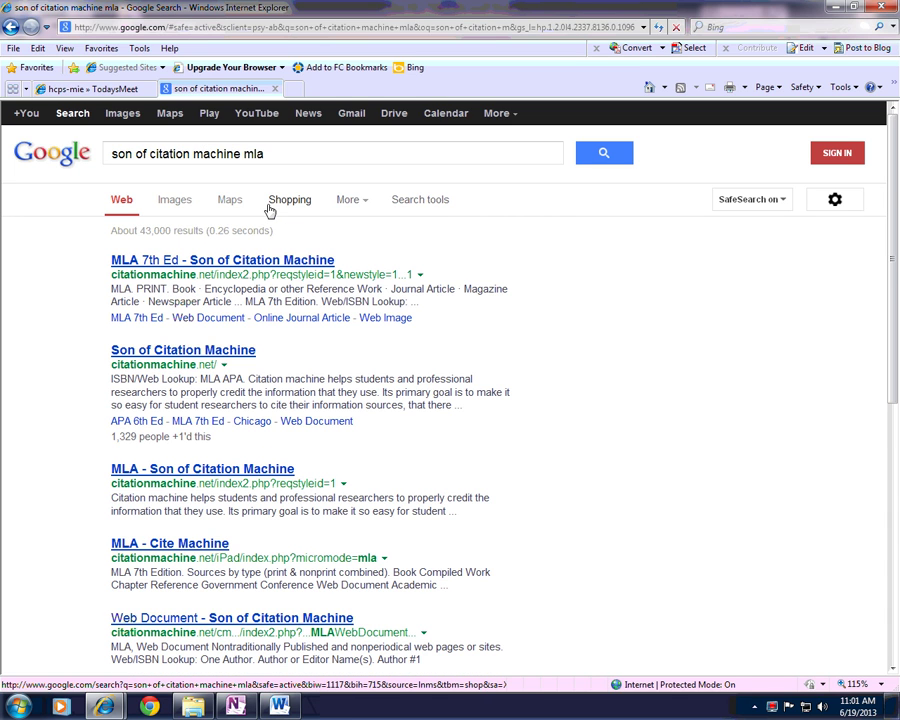
{"action": "left_click", "coordinate": [287, 262]}
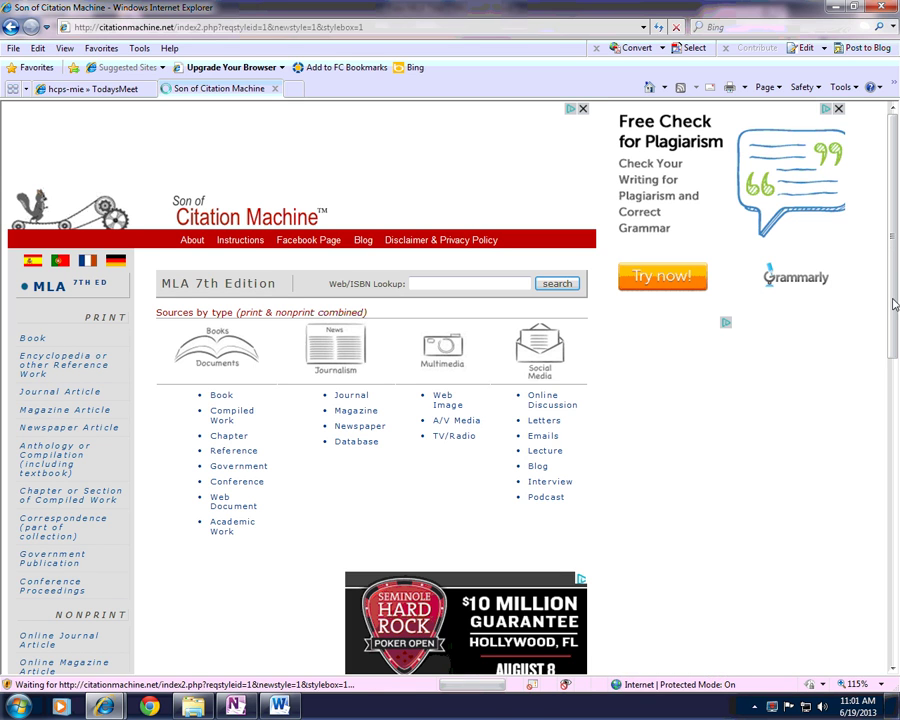
Look through the MLA source types, open the citation form for a Book, and close the advertising pop-up windows.
{"action": "scroll", "coordinate": [130, 411], "scroll_direction": "down", "scroll_amount": 5}
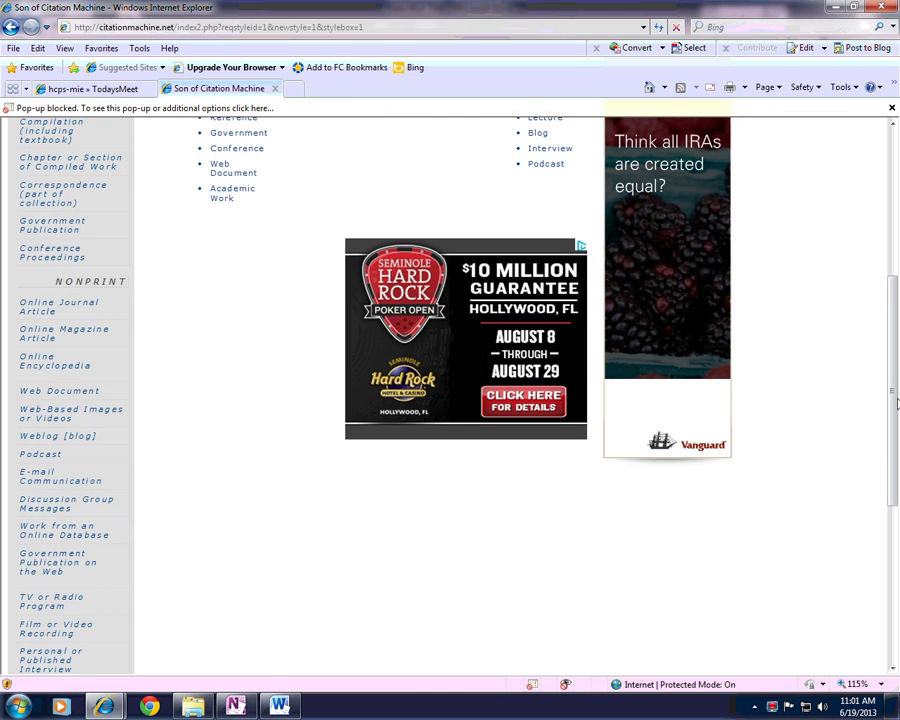
{"action": "left_click_drag", "start_coordinate": [897, 403], "coordinate": [897, 270]}
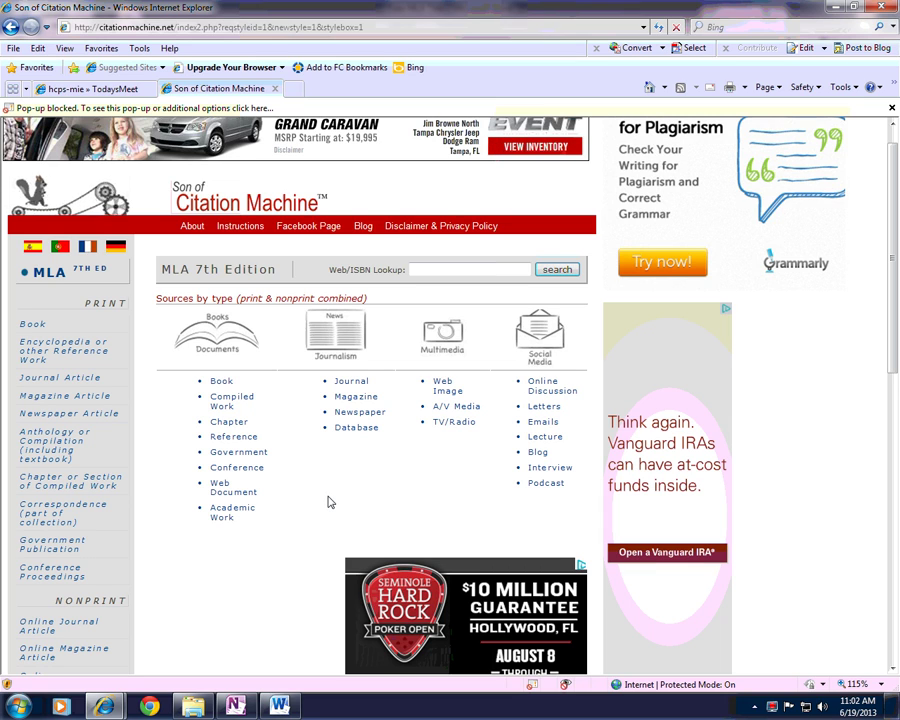
{"action": "left_click", "coordinate": [218, 386]}
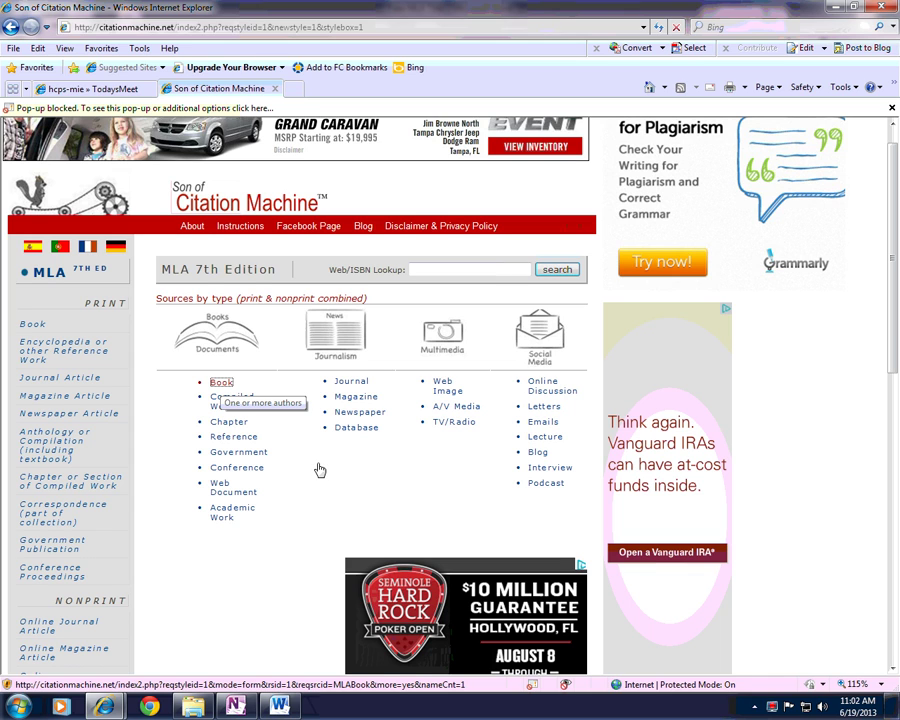
{"action": "left_click", "coordinate": [220, 382]}
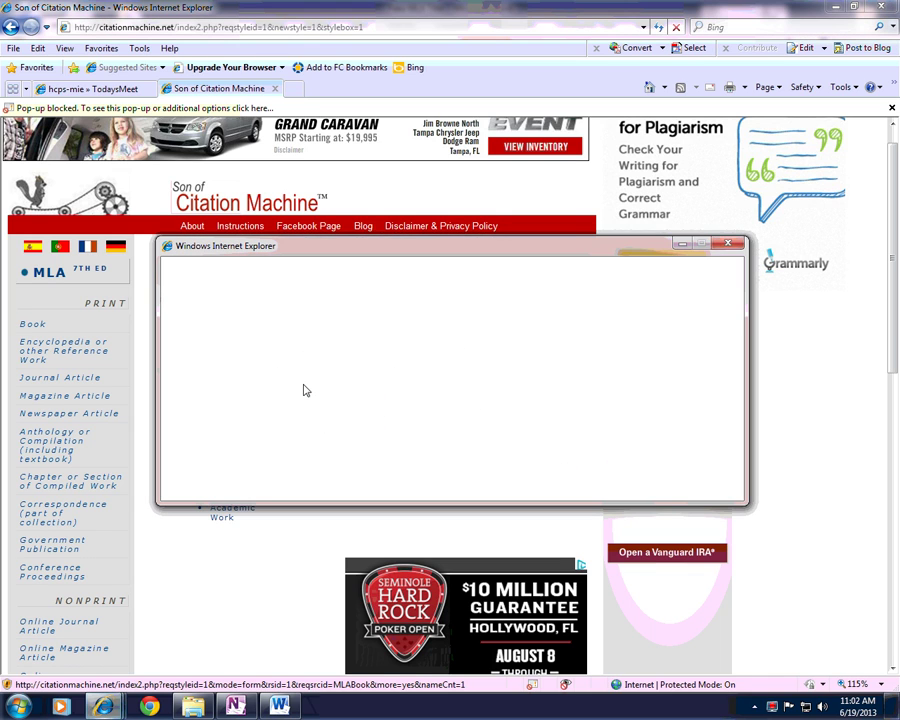
{"action": "left_click", "coordinate": [727, 243]}
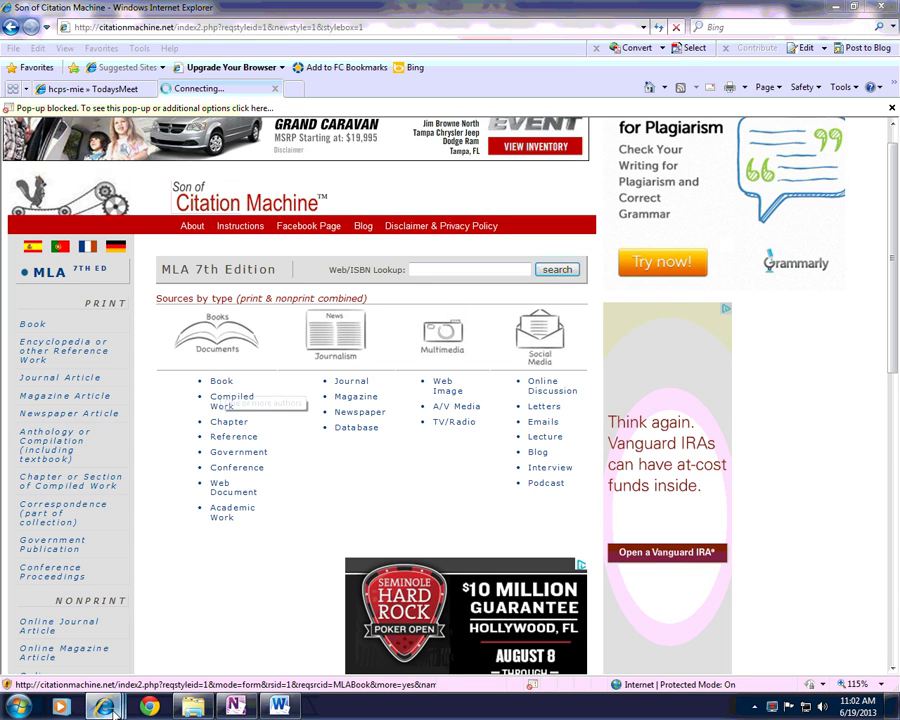
{"action": "mouse_move", "coordinate": [113, 708]}
{"action": "right_click", "coordinate": [422, 617]}
{"action": "left_click", "coordinate": [450, 603]}
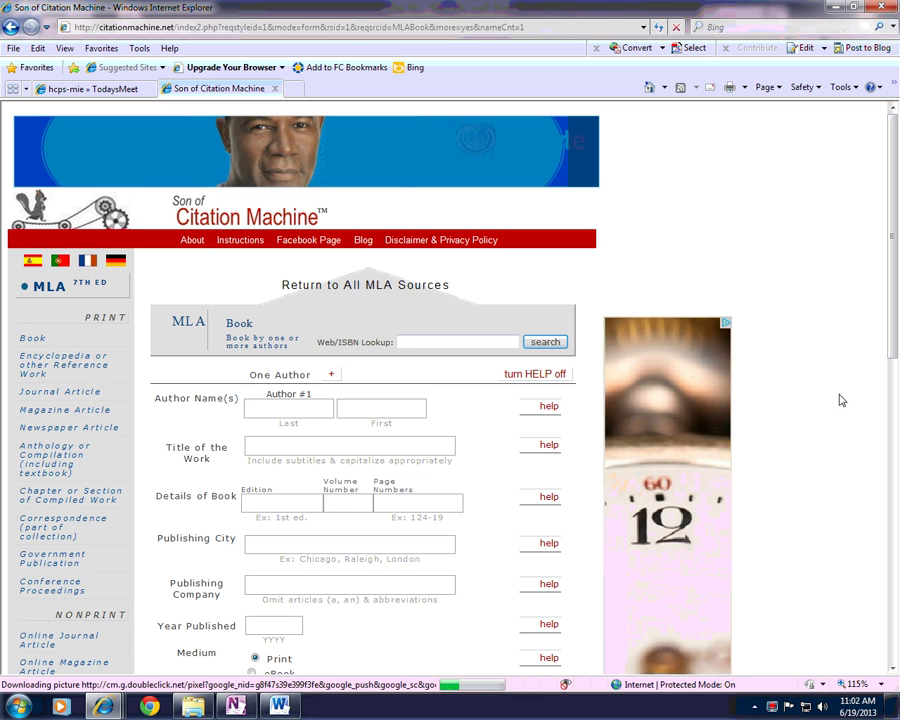
Enter the author's last and first name and the title "The I know everything book" in the book citation form.
{"action": "left_click_drag", "start_coordinate": [893, 323], "coordinate": [893, 369]}
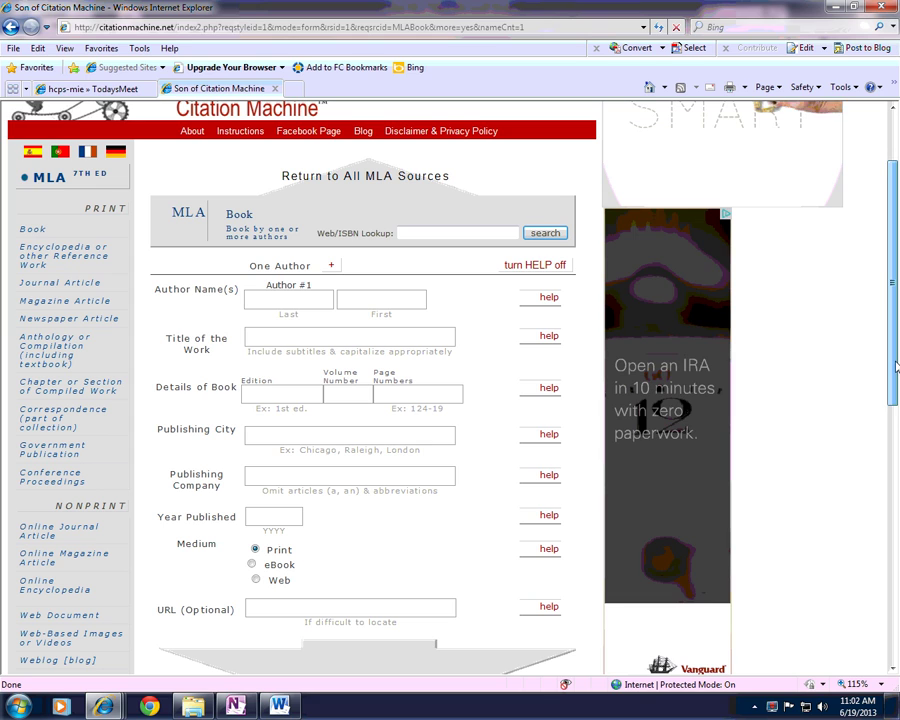
{"action": "left_click", "coordinate": [278, 302]}
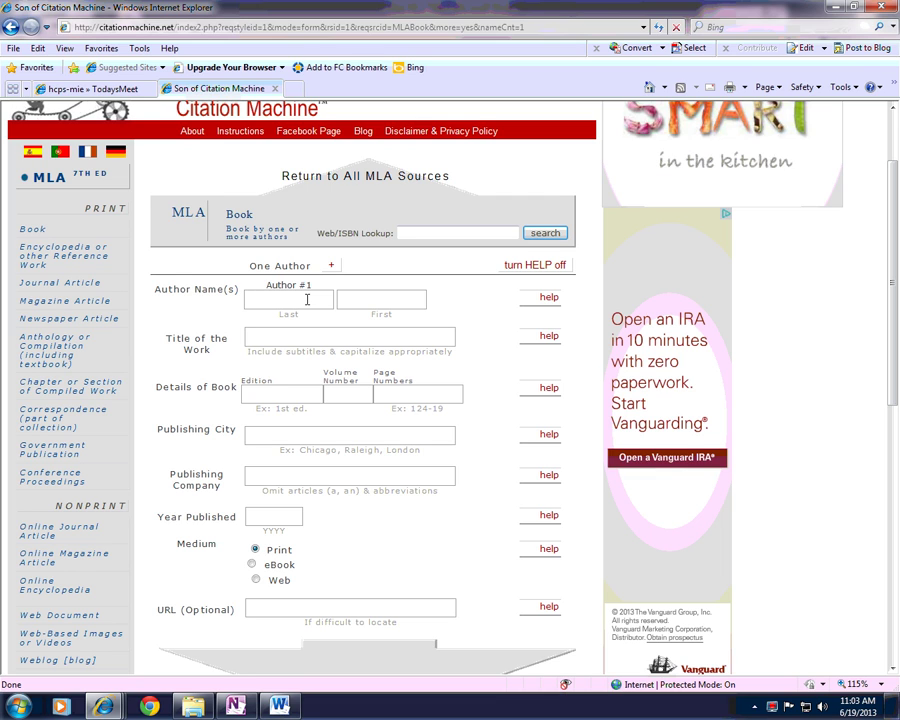
{"action": "type", "text": "Mcdekra"}
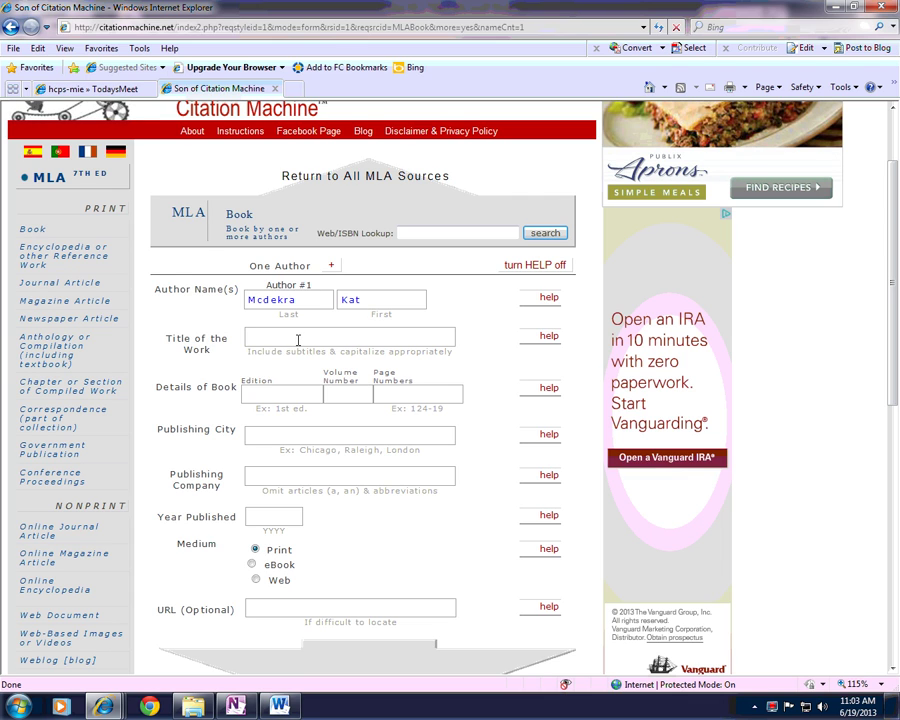
{"action": "left_click", "coordinate": [298, 340]}
{"action": "type", "text": "The I know everything book"}
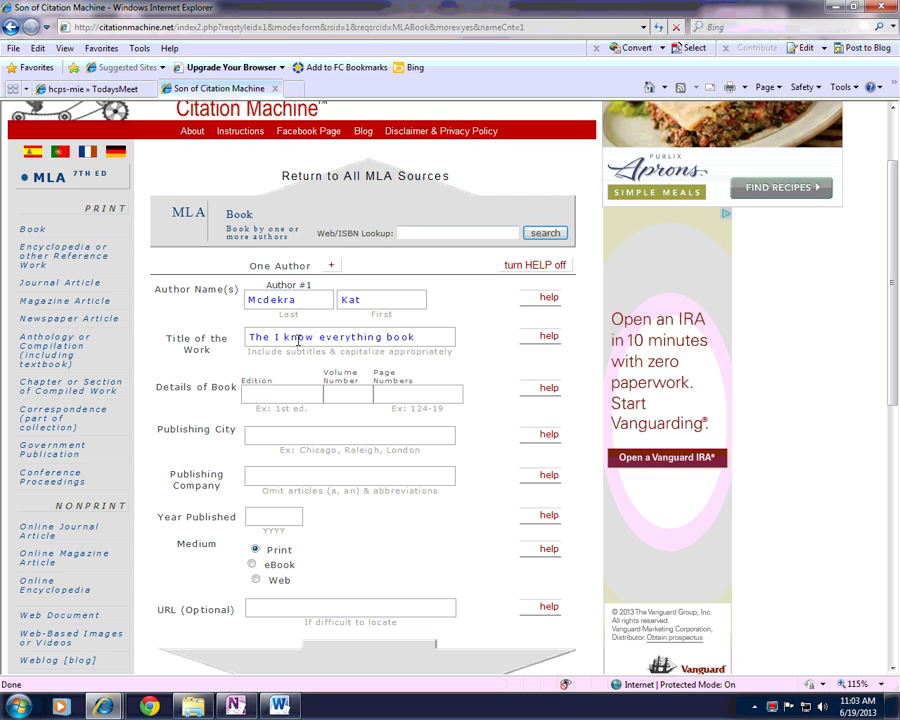
Fill in edition "Because I said so", publishing city "You know where", publishing company "You know what" and year 2013.
{"action": "left_click", "coordinate": [258, 396]}
{"action": "type", "text": "Because "}
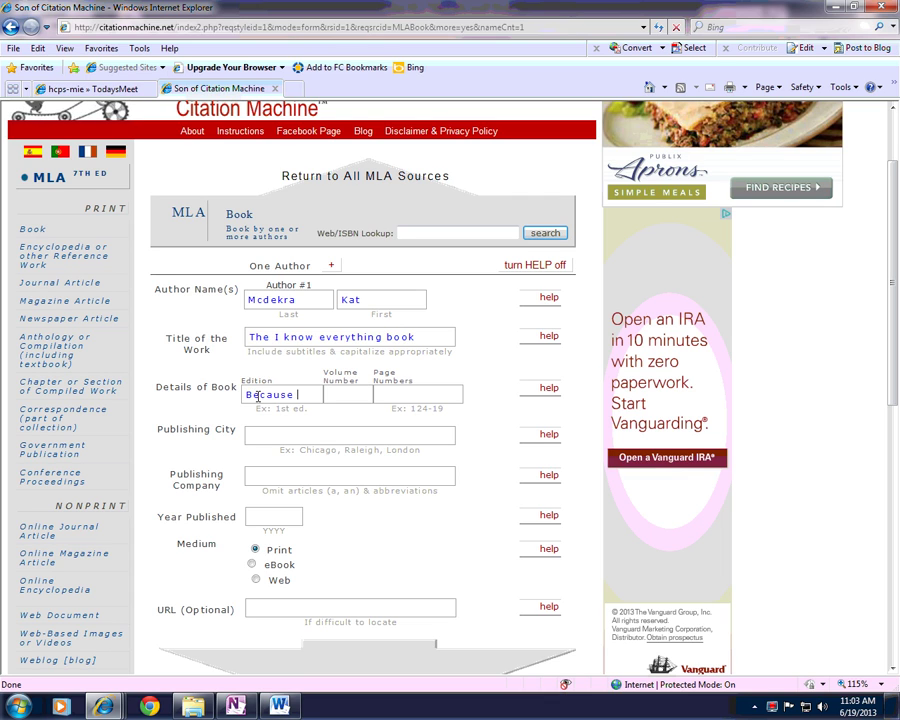
{"action": "type", "text": "I said so"}
{"action": "left_click", "coordinate": [283, 437]}
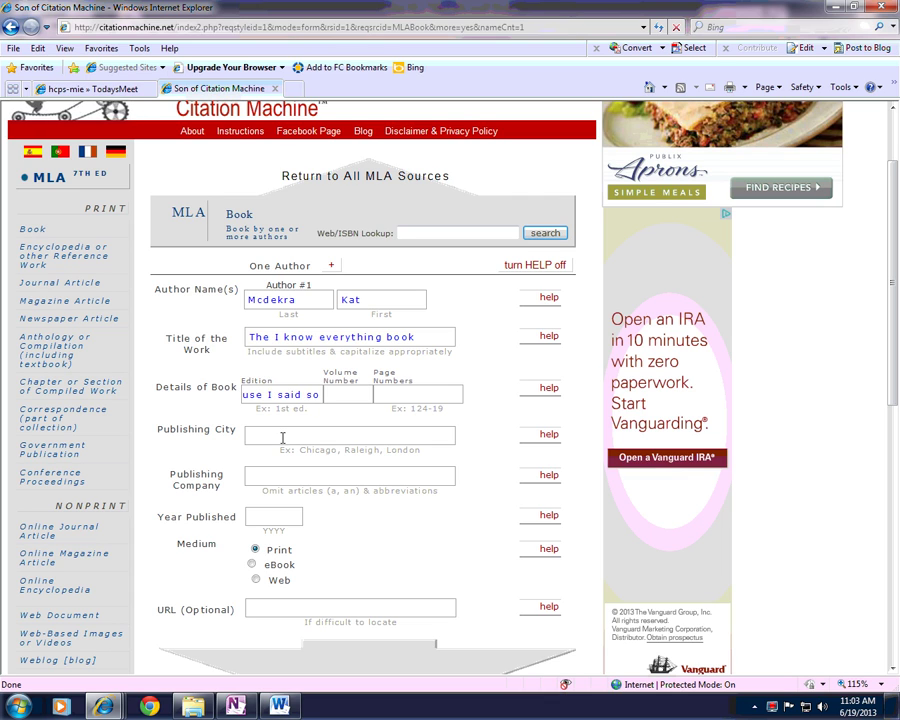
{"action": "type", "text": "You know where"}
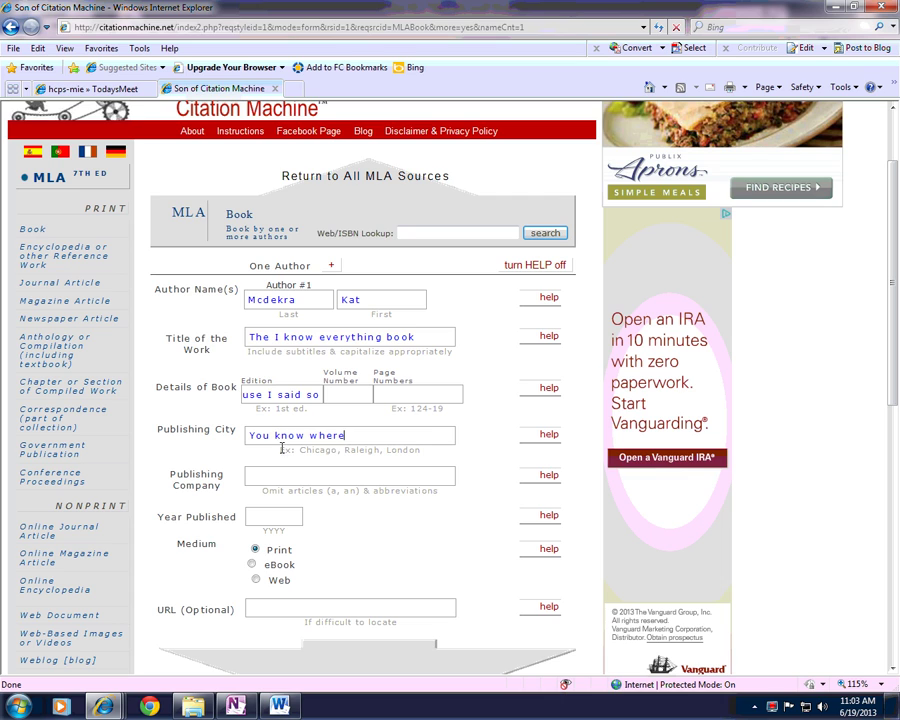
{"action": "left_click", "coordinate": [293, 476]}
{"action": "type", "text": "You know what"}
{"action": "left_click", "coordinate": [281, 516]}
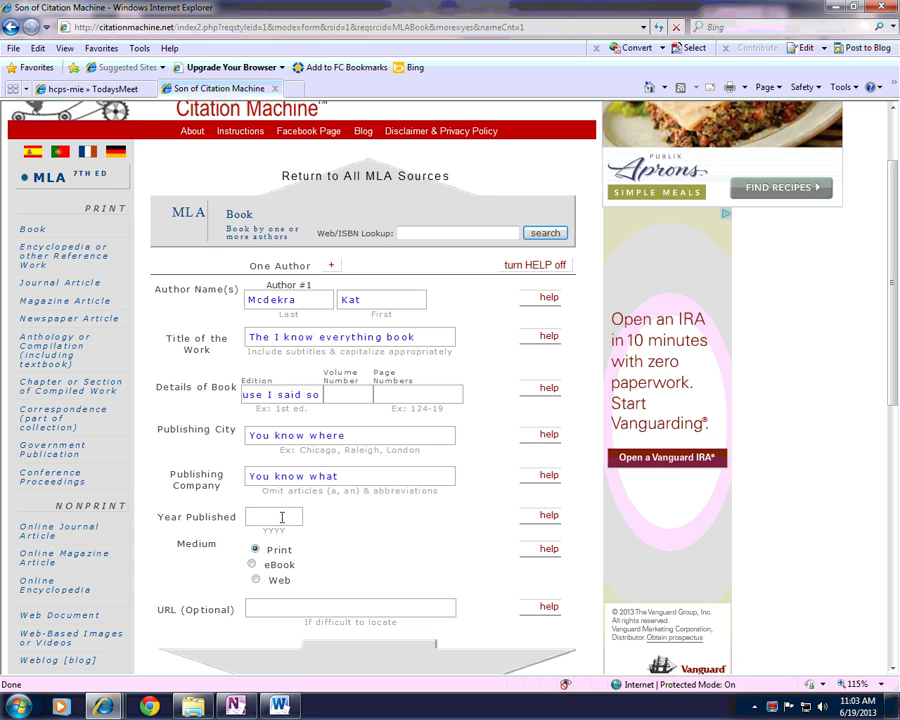
{"action": "type", "text": "2013"}
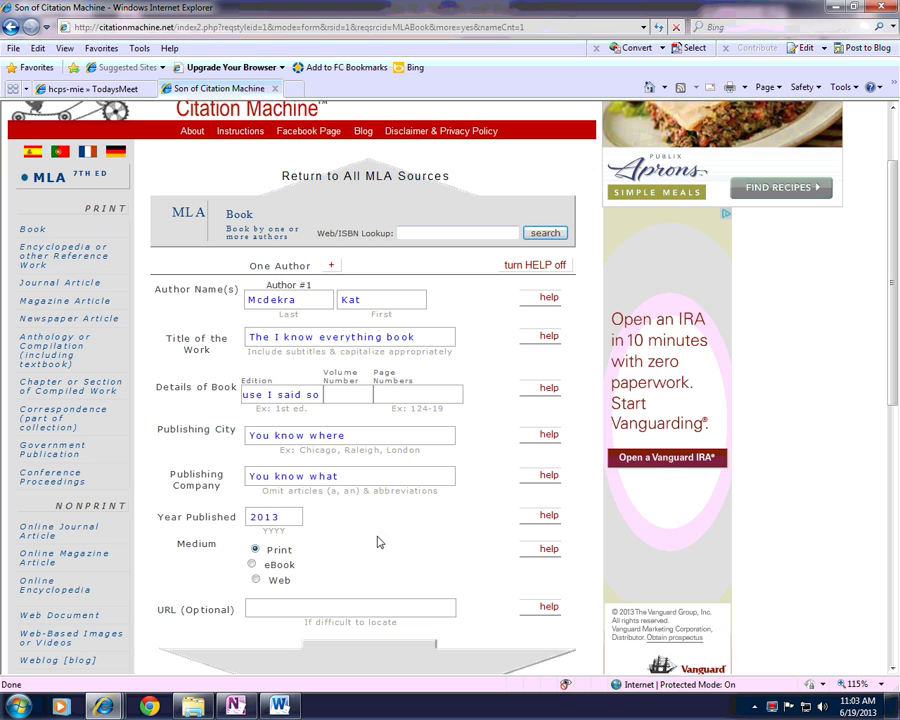
Generate the MLA citation from the completed book form, leaving the URL and parenthetical footnote empty.
{"action": "scroll", "coordinate": [897, 365], "scroll_direction": "down", "scroll_amount": 3}
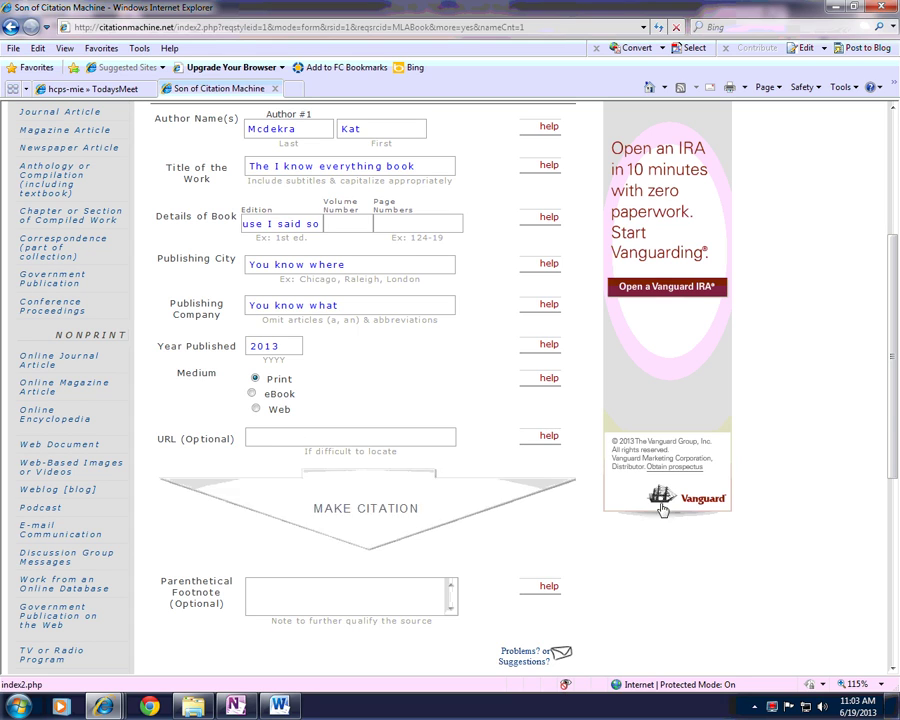
{"action": "left_click_drag", "start_coordinate": [893, 370], "coordinate": [897, 525]}
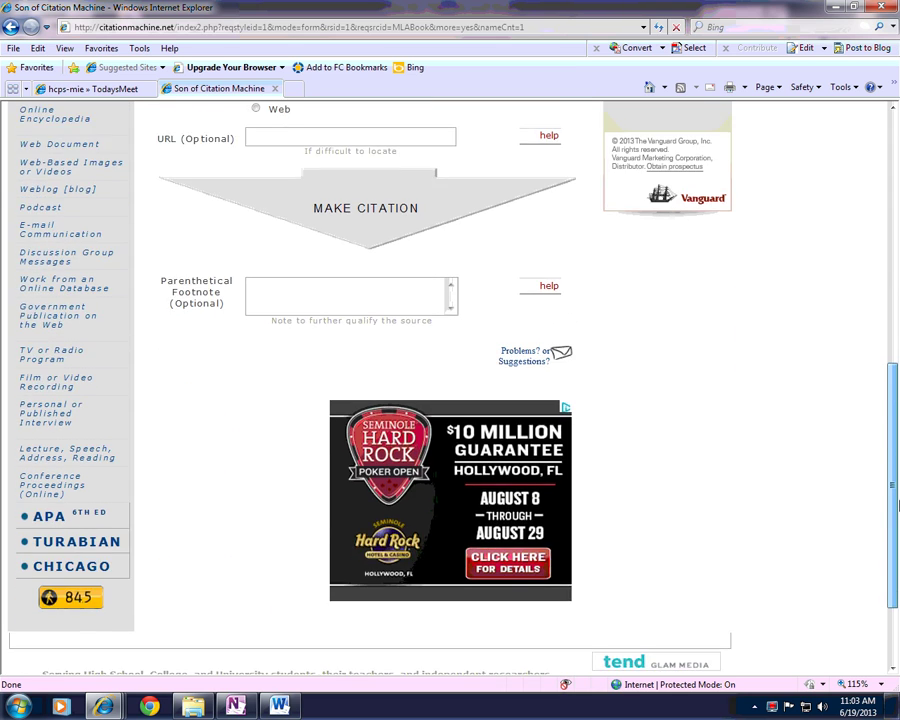
{"action": "scroll", "coordinate": [398, 366], "scroll_direction": "up", "scroll_amount": 3}
{"action": "left_click", "coordinate": [385, 366]}
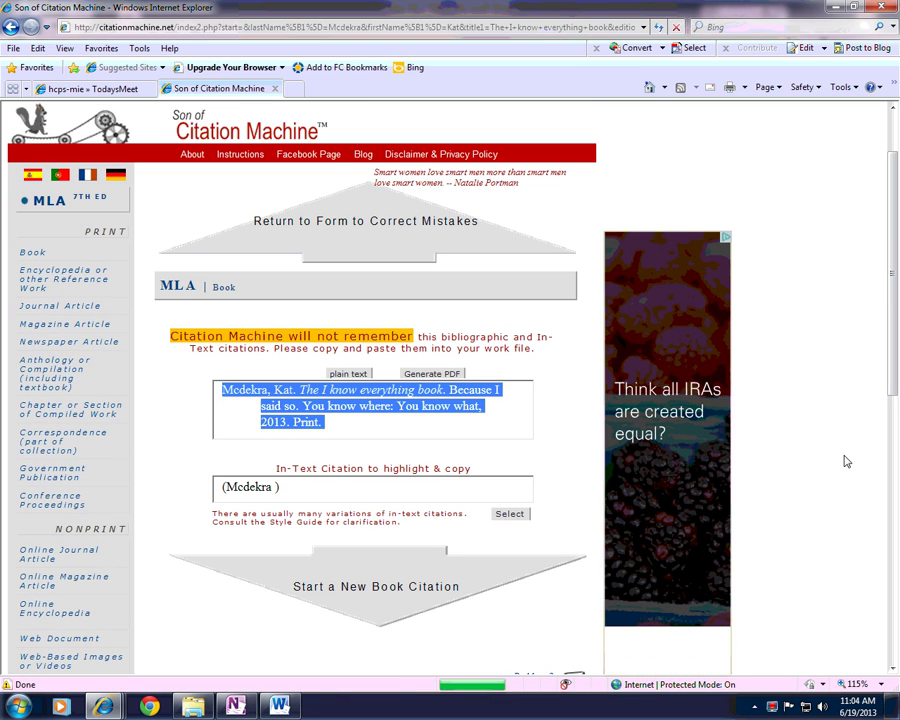
Copy the generated book citation and paste it under the Bibliography heading in the Word document, keeping source formatting.
{"action": "right_click", "coordinate": [304, 408]}
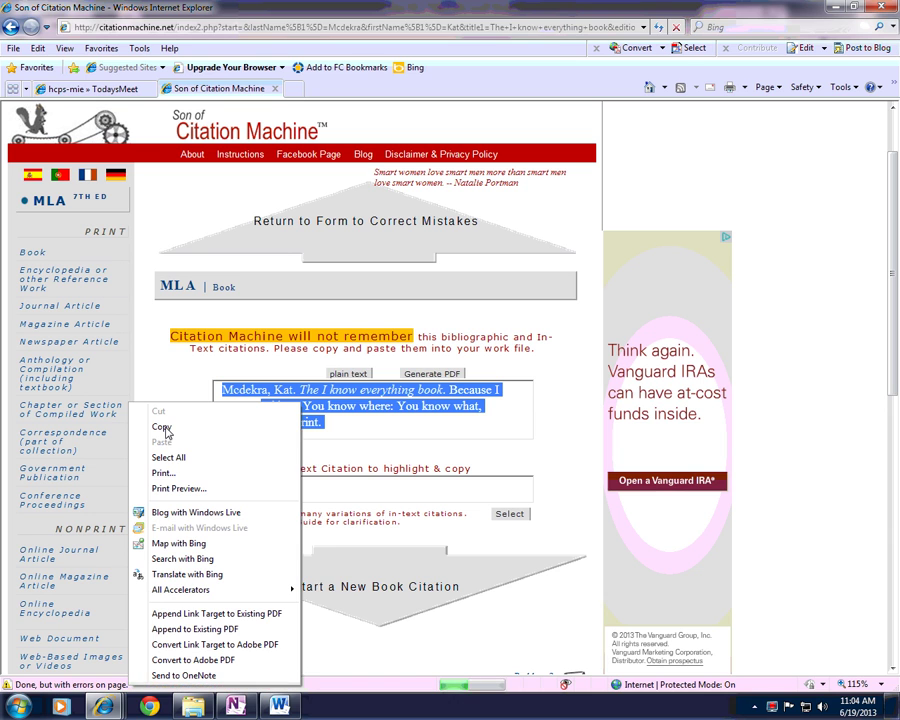
{"action": "left_click", "coordinate": [162, 427]}
{"action": "right_click", "coordinate": [294, 411]}
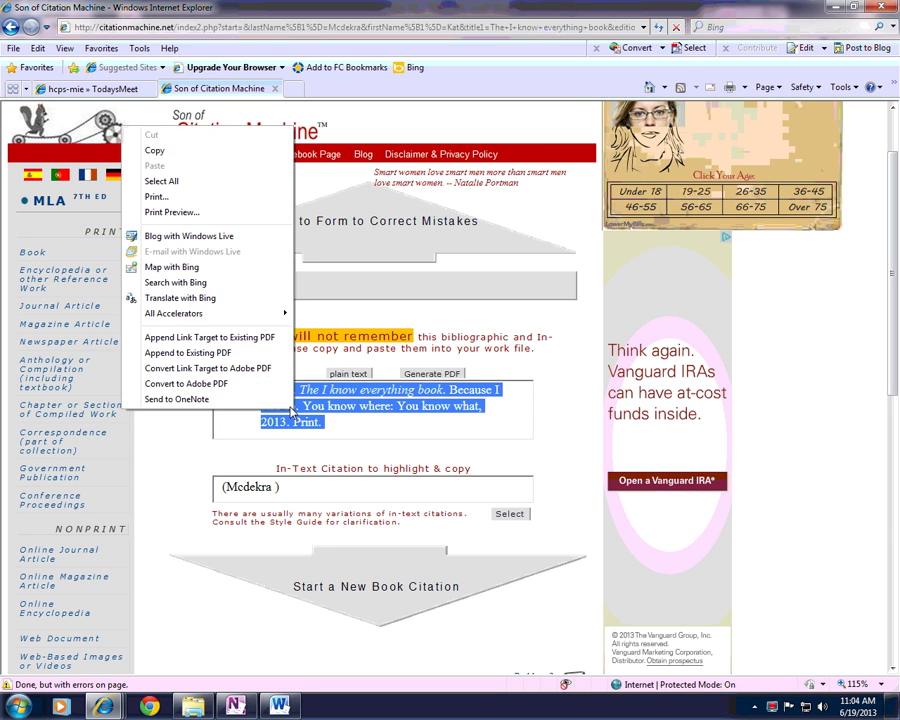
{"action": "left_click", "coordinate": [142, 93]}
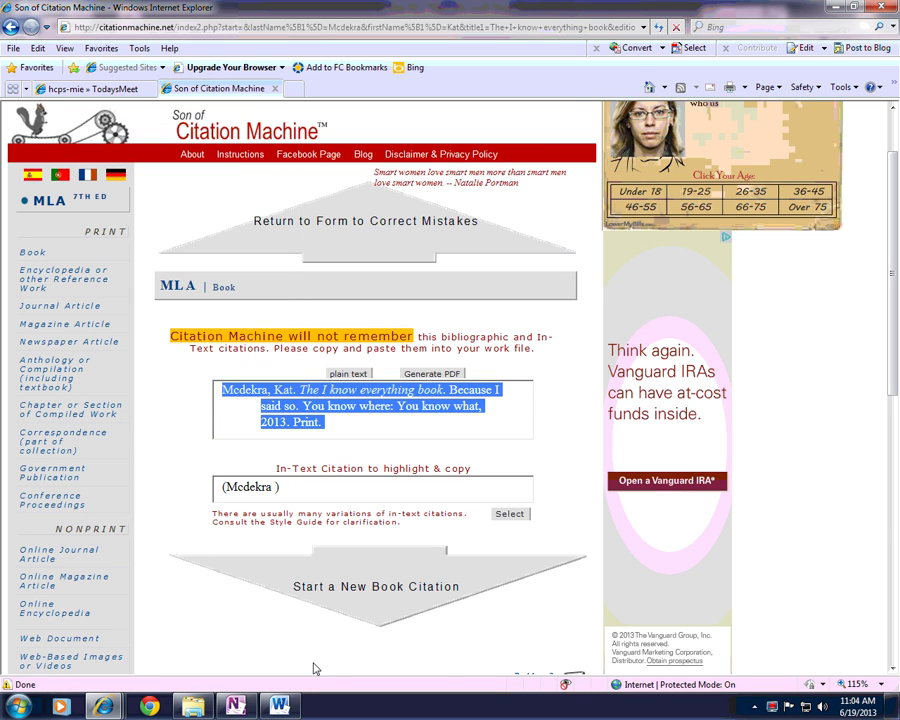
{"action": "key", "text": "alt+Tab"}
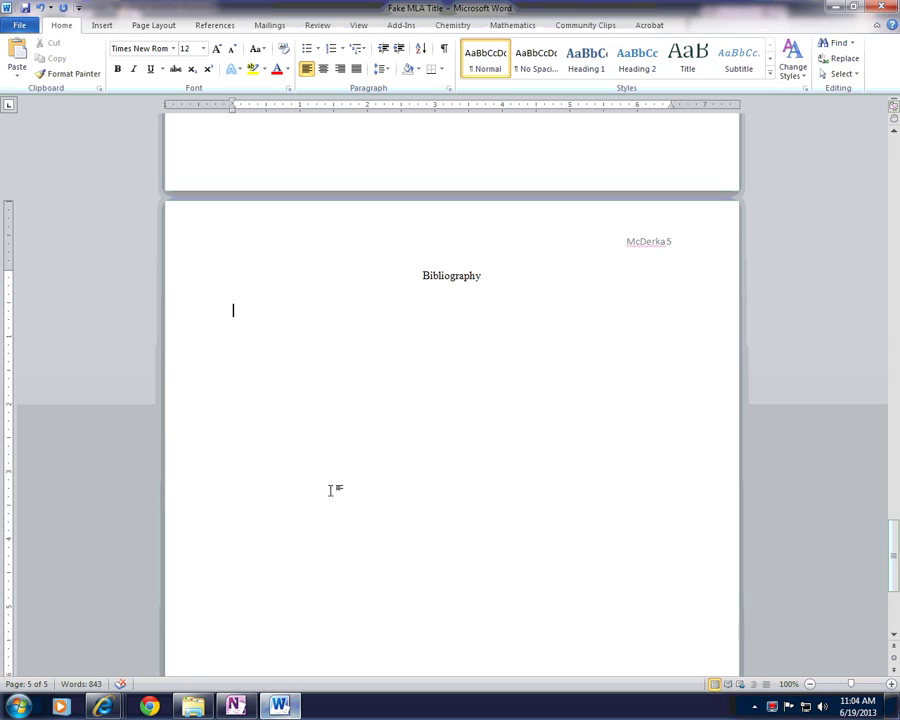
{"action": "right_click", "coordinate": [235, 312]}
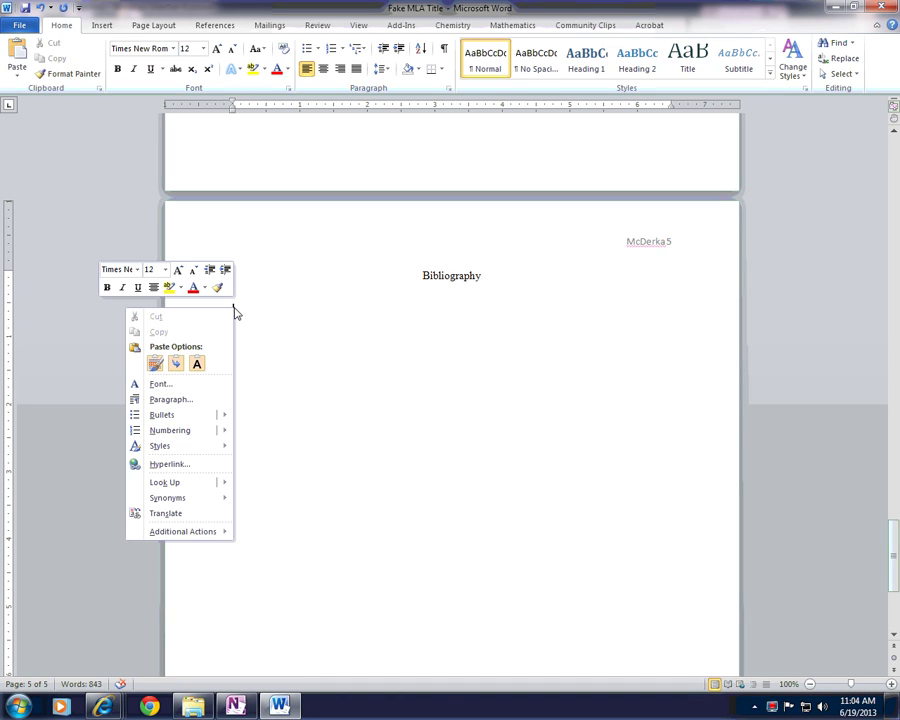
{"action": "left_click", "coordinate": [156, 365]}
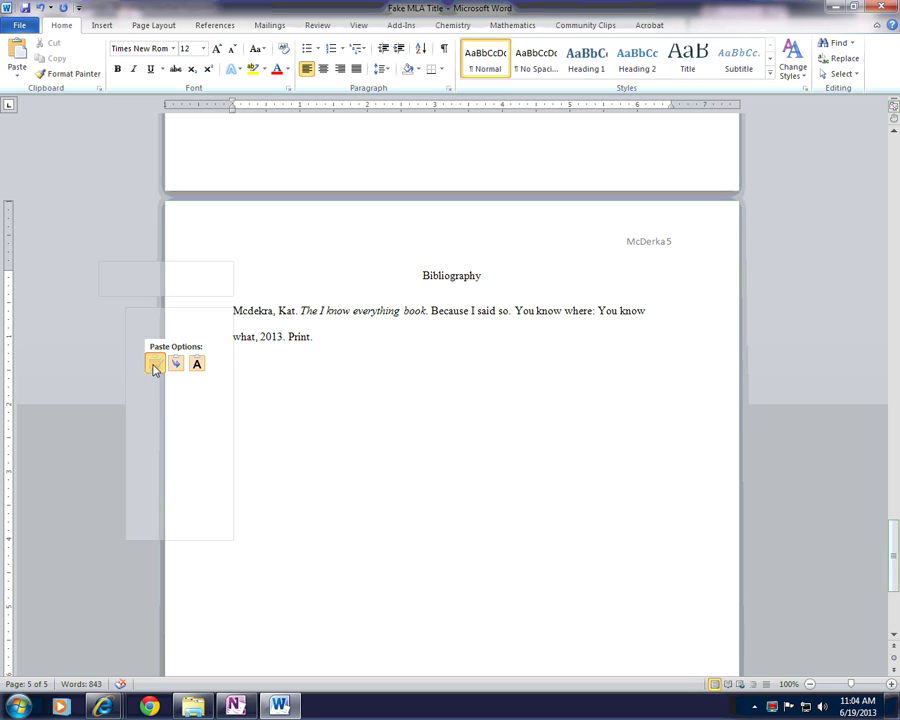
{"action": "left_click", "coordinate": [154, 365]}
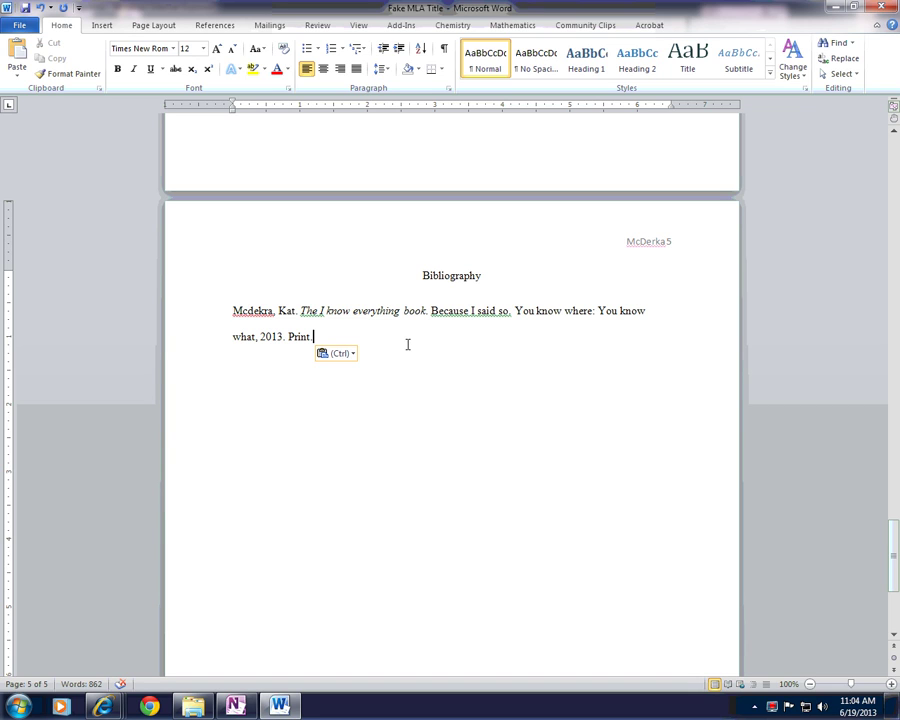
Insert an empty line above the book citation and paste a duplicate of the citation there, keeping source formatting.
{"action": "left_click", "coordinate": [233, 311]}
{"action": "key", "text": "Return"}
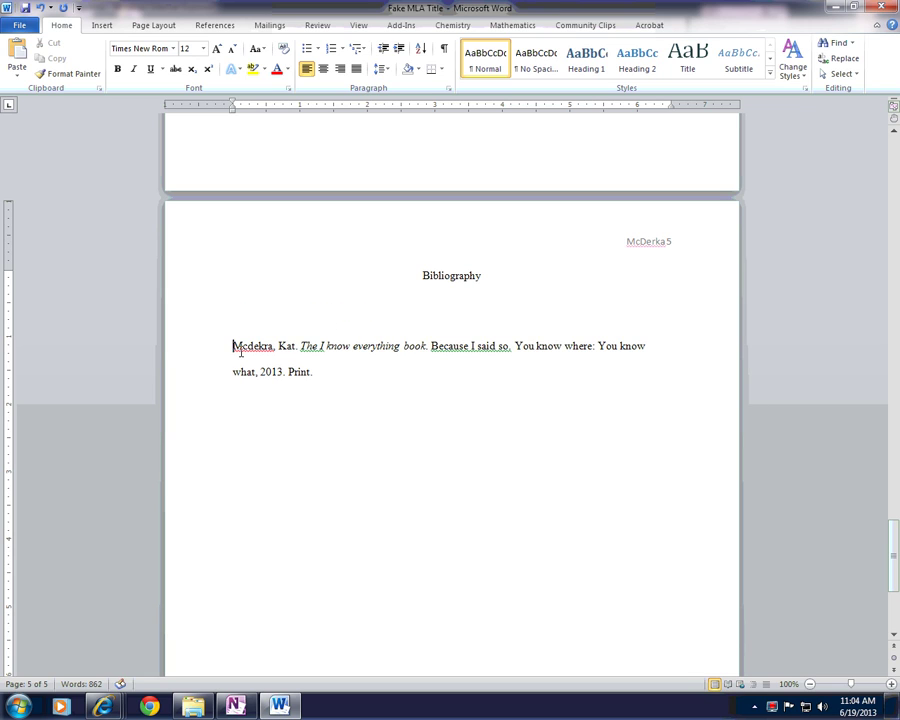
{"action": "left_click_drag", "start_coordinate": [318, 378], "coordinate": [221, 357]}
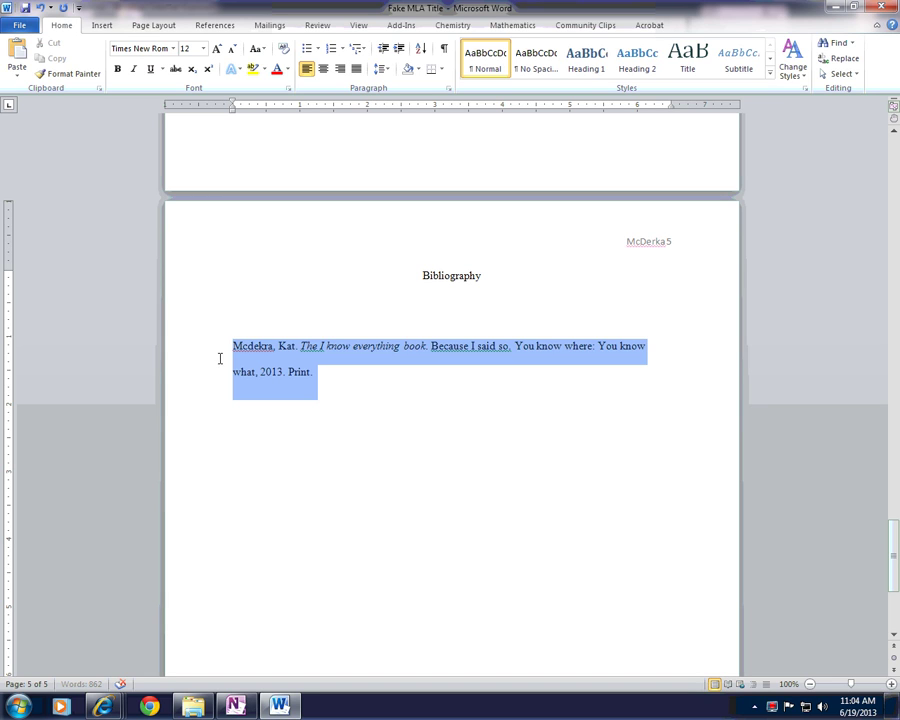
{"action": "right_click", "coordinate": [276, 352]}
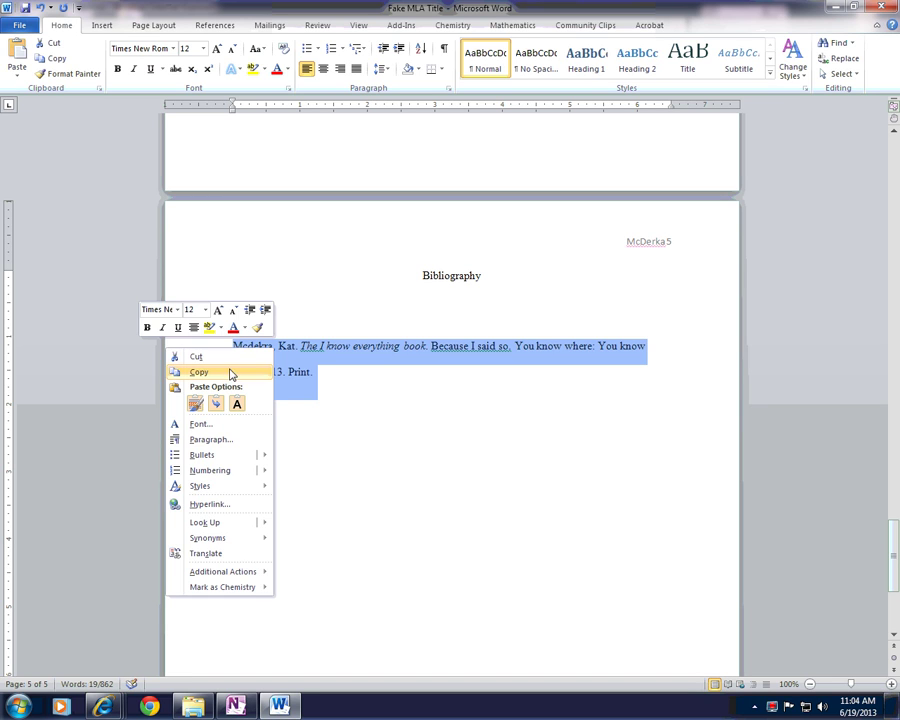
{"action": "left_click", "coordinate": [230, 372]}
{"action": "left_click", "coordinate": [255, 312]}
{"action": "right_click", "coordinate": [245, 304]}
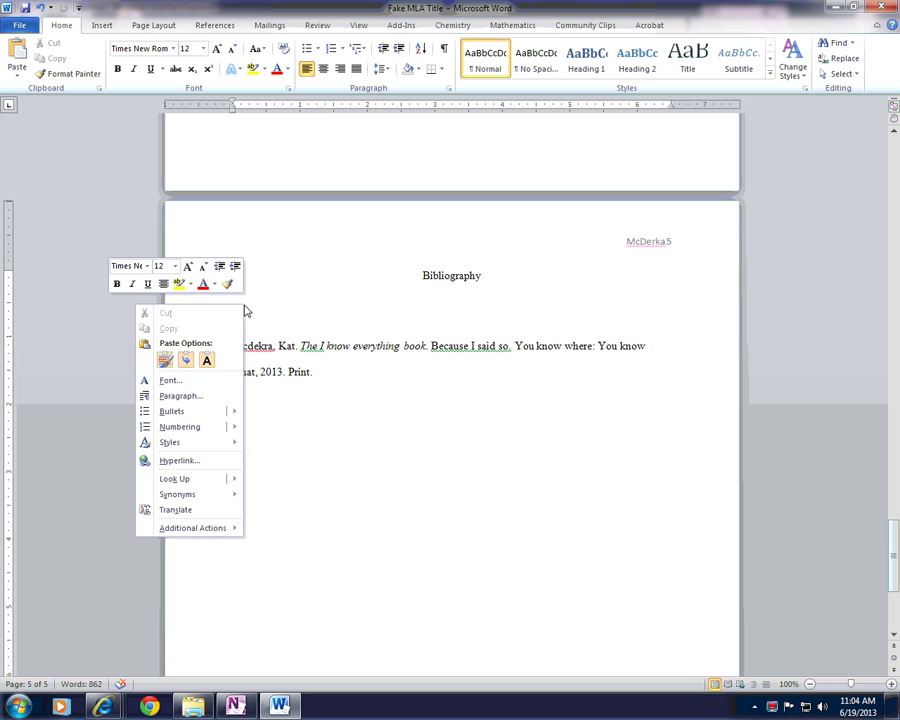
{"action": "left_click", "coordinate": [166, 361]}
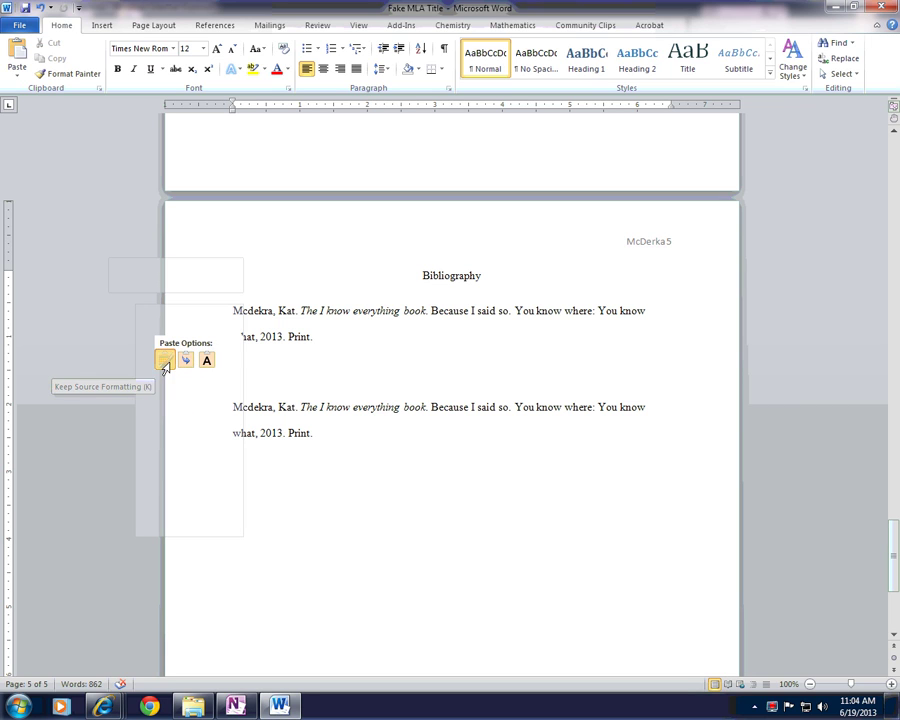
Paste a third copy of the citation below the last entry with source formatting and remove the blank line between the first two entries.
{"action": "left_click", "coordinate": [322, 433]}
{"action": "key", "text": "Return"}
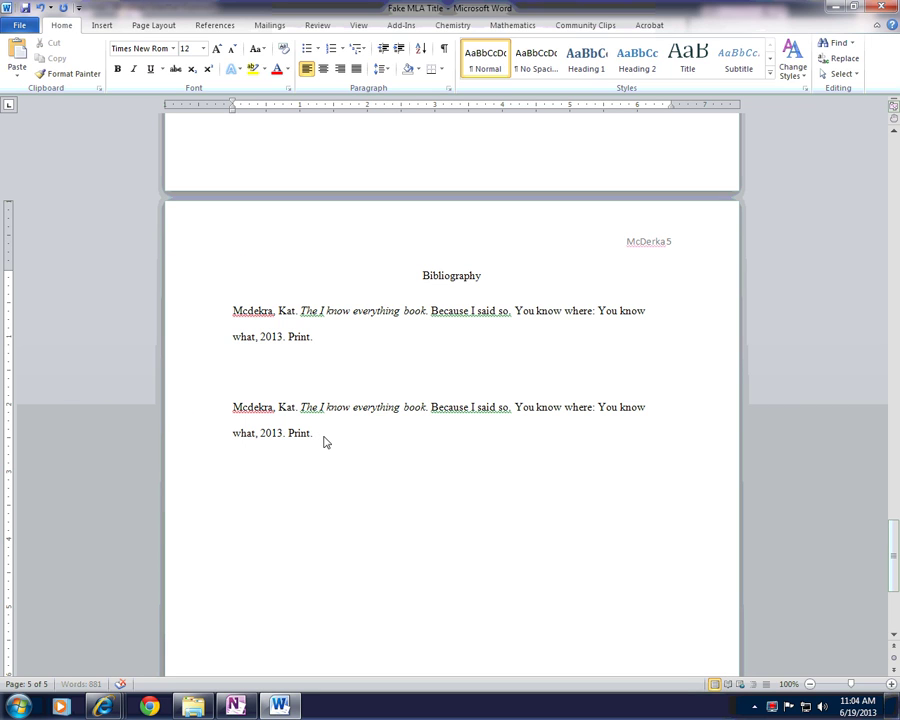
{"action": "right_click", "coordinate": [235, 470]}
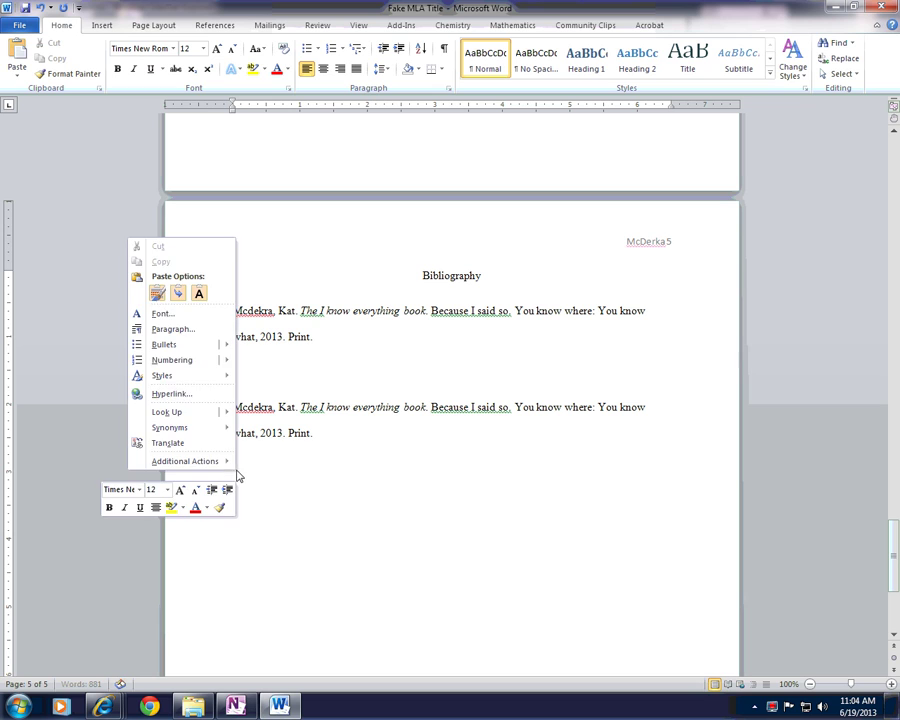
{"action": "left_click", "coordinate": [158, 294]}
{"action": "left_click", "coordinate": [251, 378]}
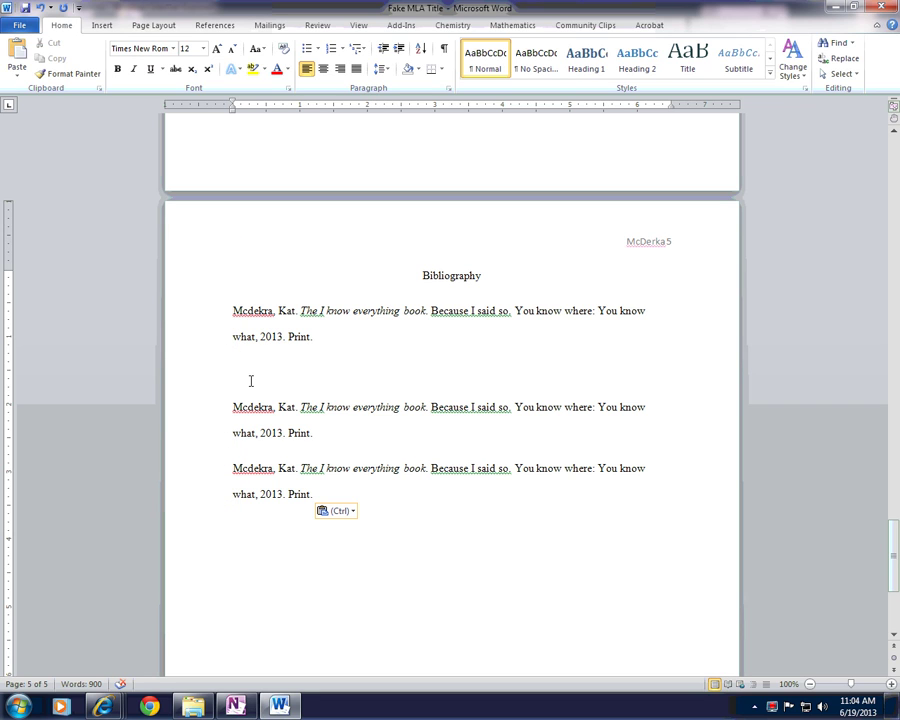
{"action": "key", "text": "BackSpace"}
{"action": "left_click", "coordinate": [466, 482]}
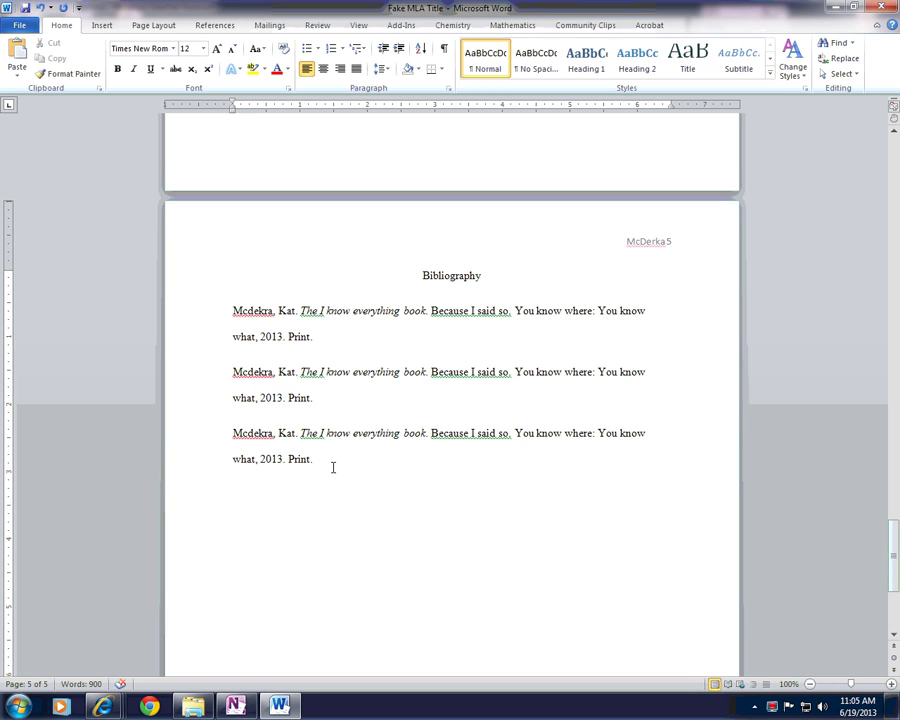
Apply a 0.5" hanging indent to all three bibliography citations.
{"action": "left_click_drag", "start_coordinate": [327, 462], "coordinate": [238, 321]}
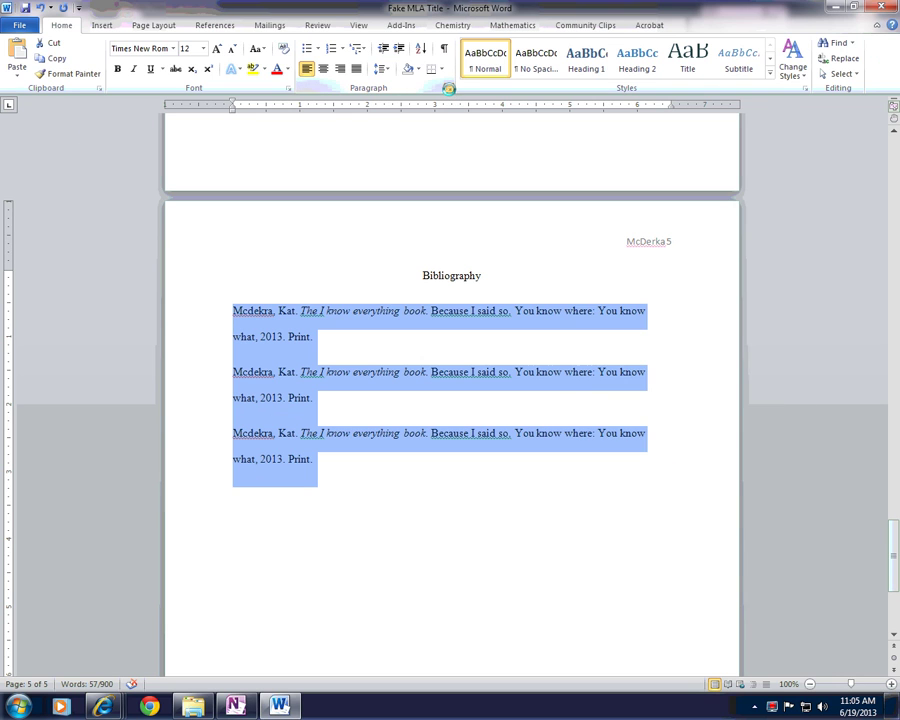
{"action": "left_click", "coordinate": [446, 177]}
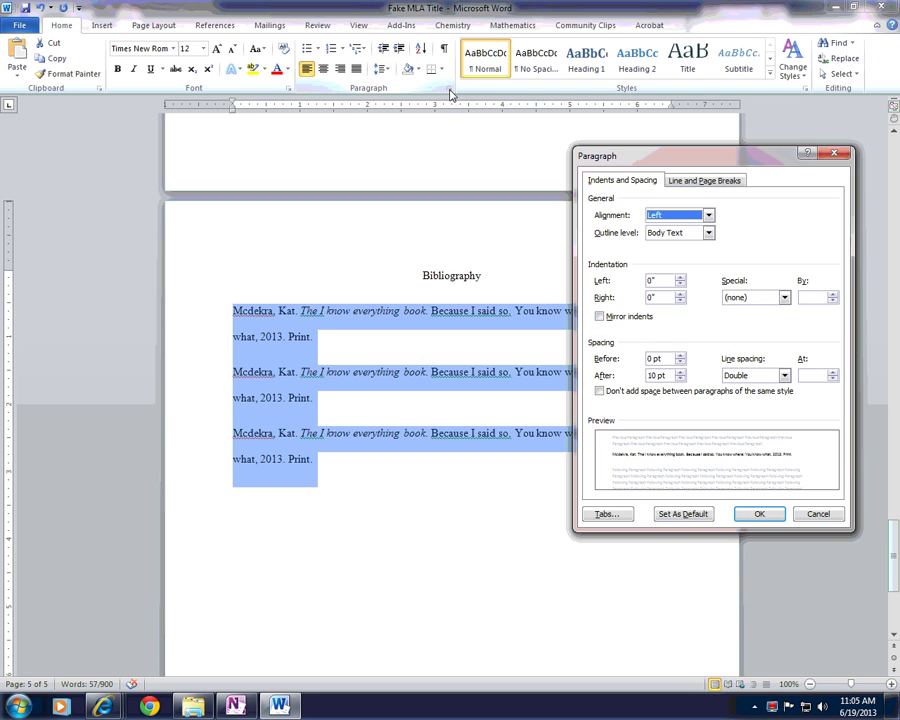
{"action": "left_click", "coordinate": [760, 297]}
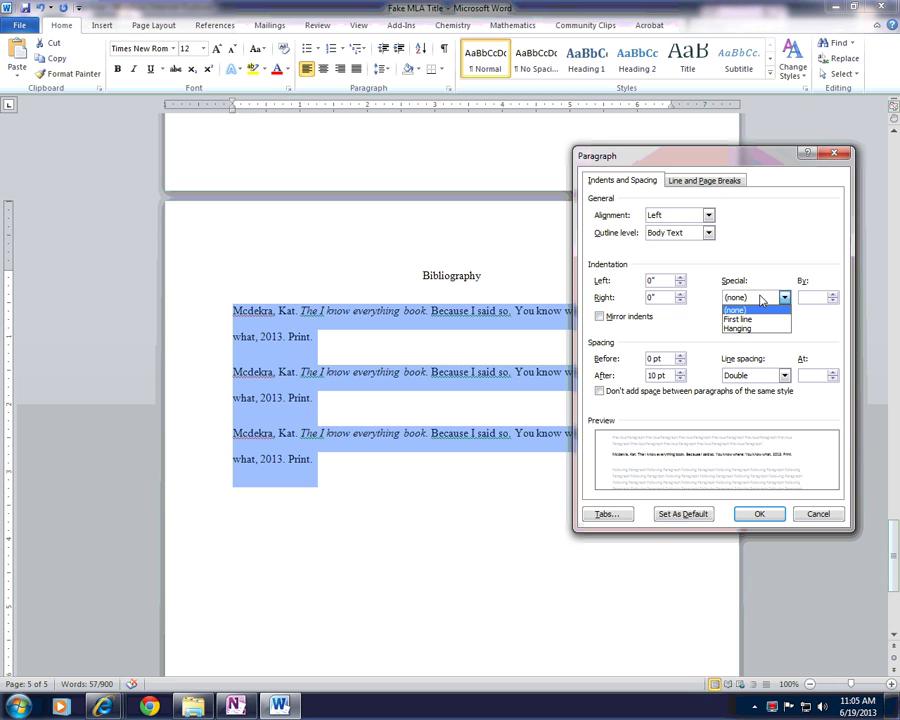
{"action": "left_click", "coordinate": [760, 328]}
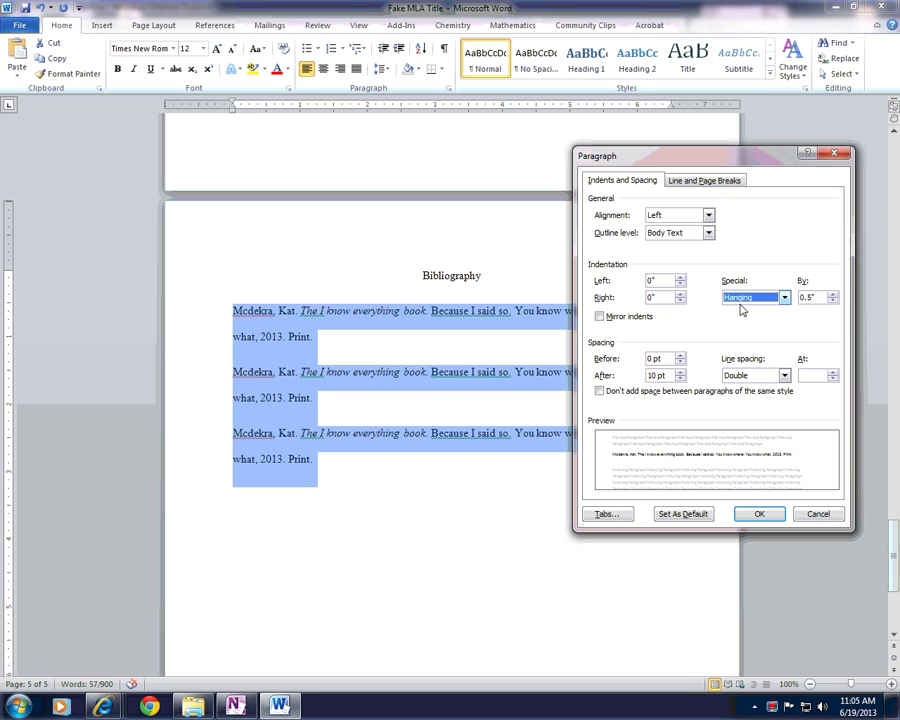
{"action": "left_click", "coordinate": [760, 514]}
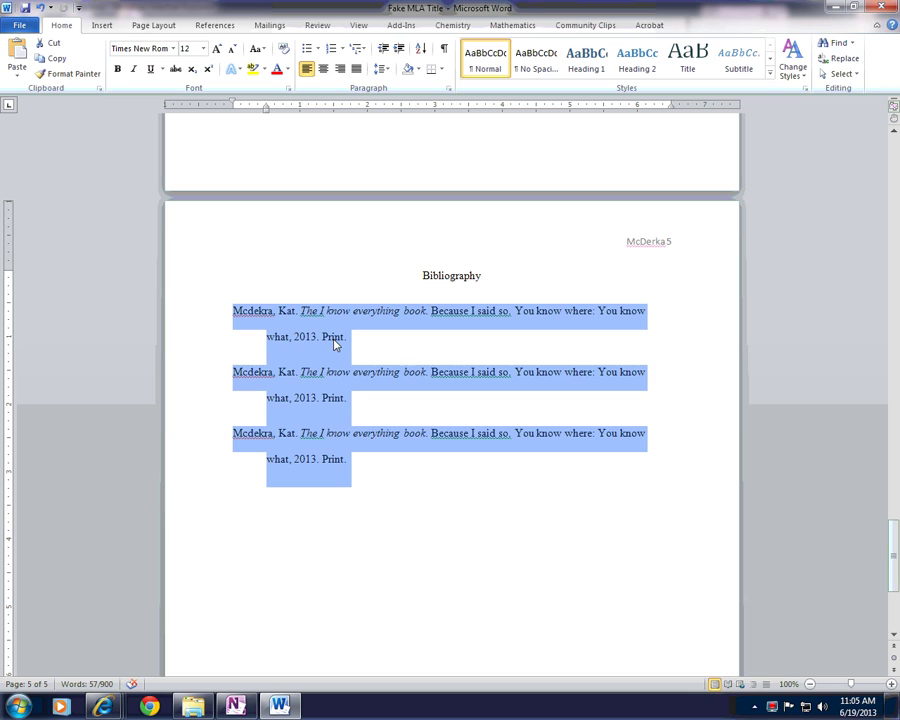
{"action": "left_click", "coordinate": [531, 520]}
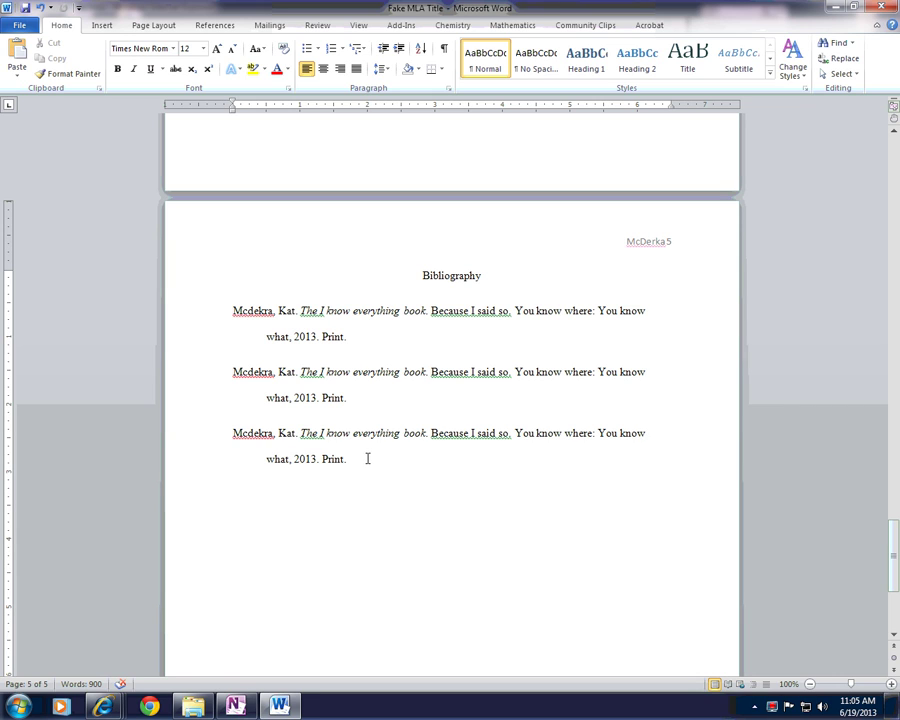
{"action": "left_click_drag", "start_coordinate": [355, 458], "coordinate": [242, 296]}
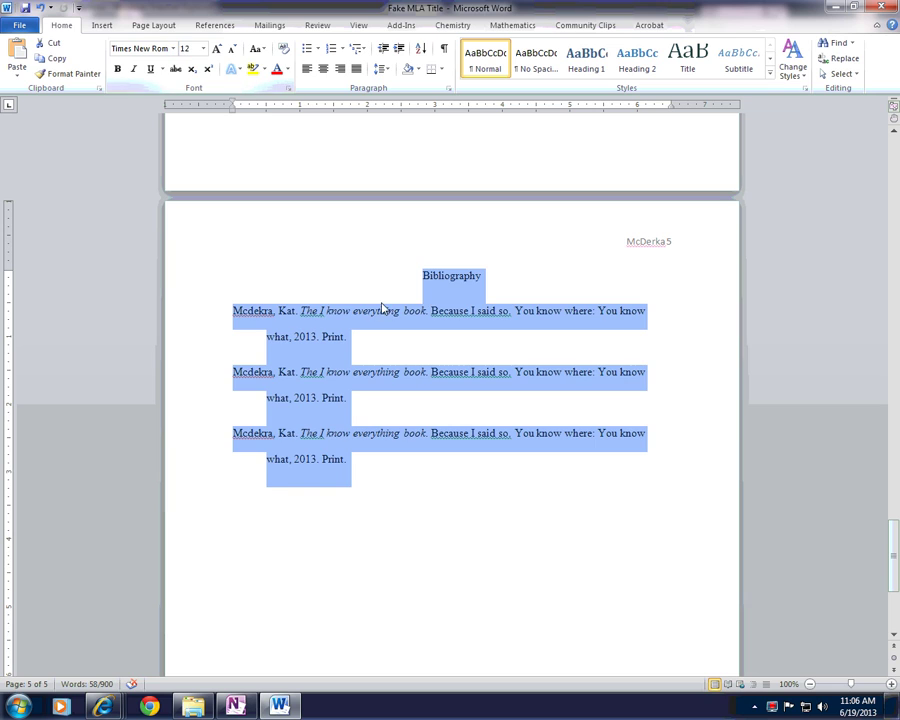
{"action": "left_click", "coordinate": [438, 410]}
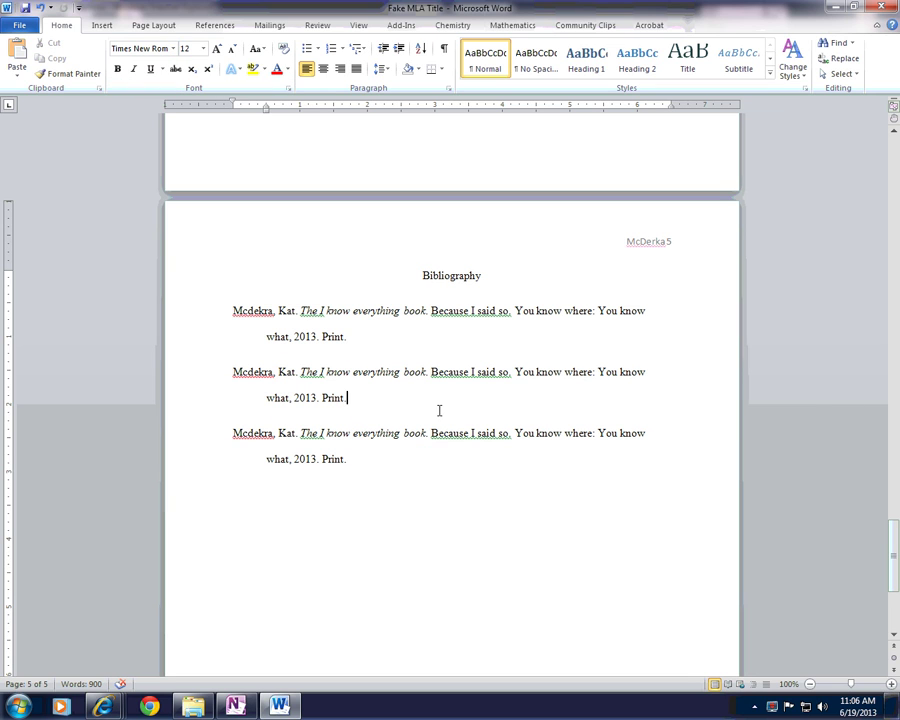